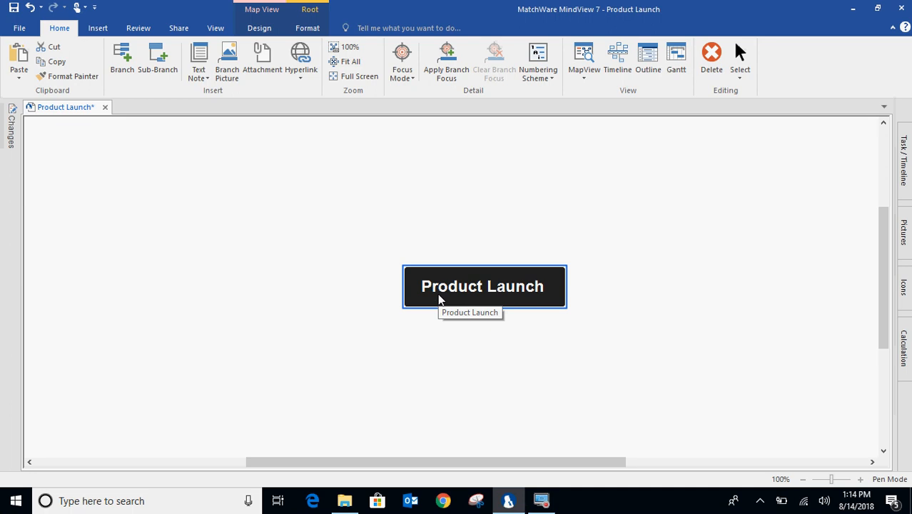
# Add two main branches named "Sales" and "Marketing" to the Product Launch root.
pyautogui.press('Insert')
pyautogui.write('Sales')
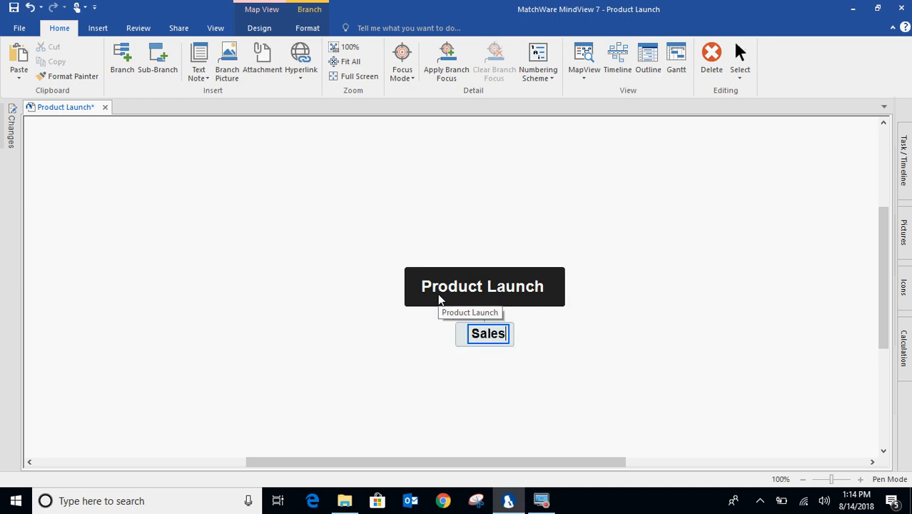
pyautogui.press('Return')
pyautogui.press('Return')
pyautogui.write('M')
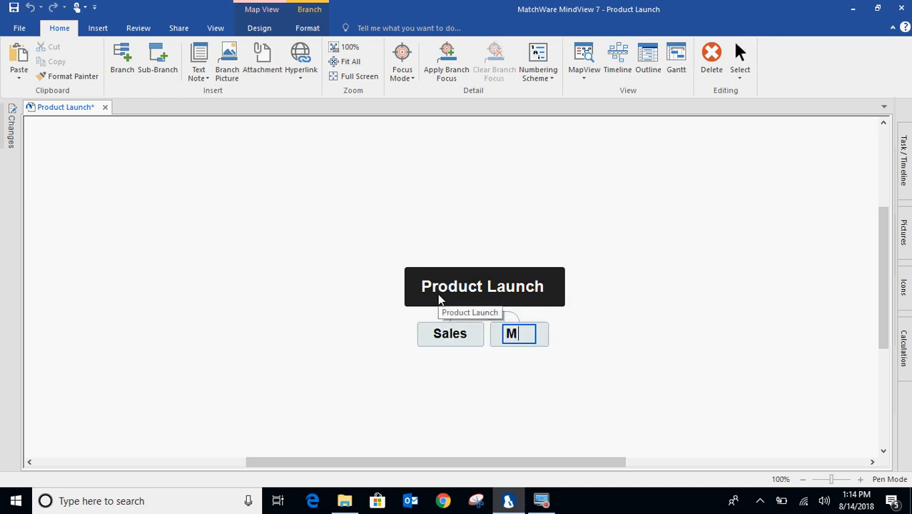
pyautogui.write('arketing')
pyautogui.press('Return')
# Add two more main branches named "Planning" and "Product Issues" after Marketing.
pyautogui.press('Return')
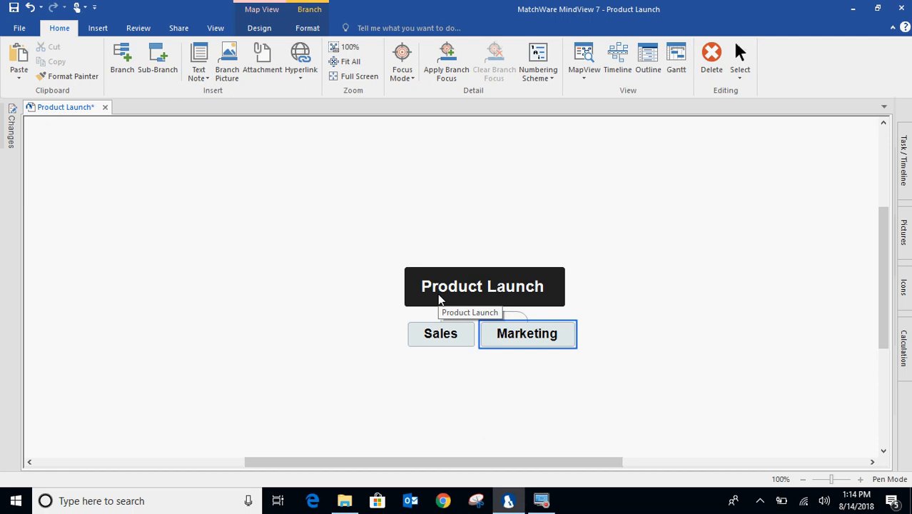
pyautogui.write('Planning')
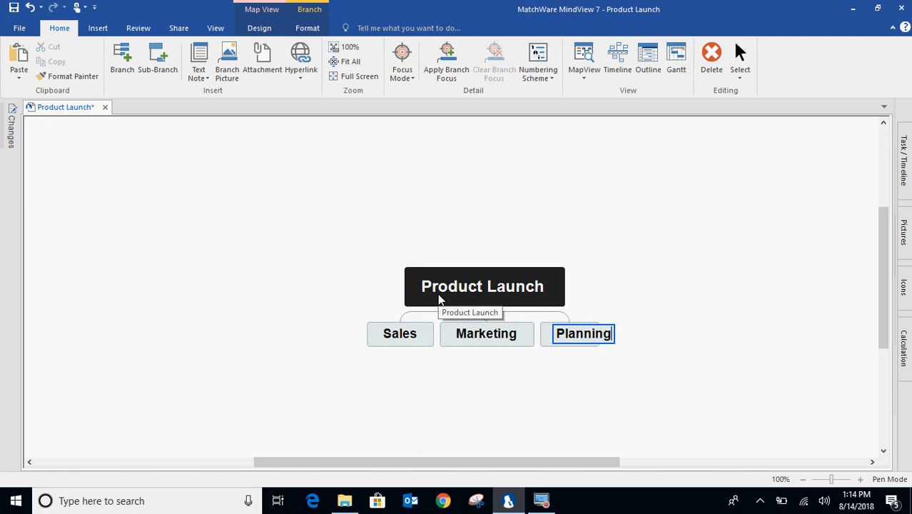
pyautogui.press('Return')
pyautogui.press('Return')
pyautogui.write('Pro')
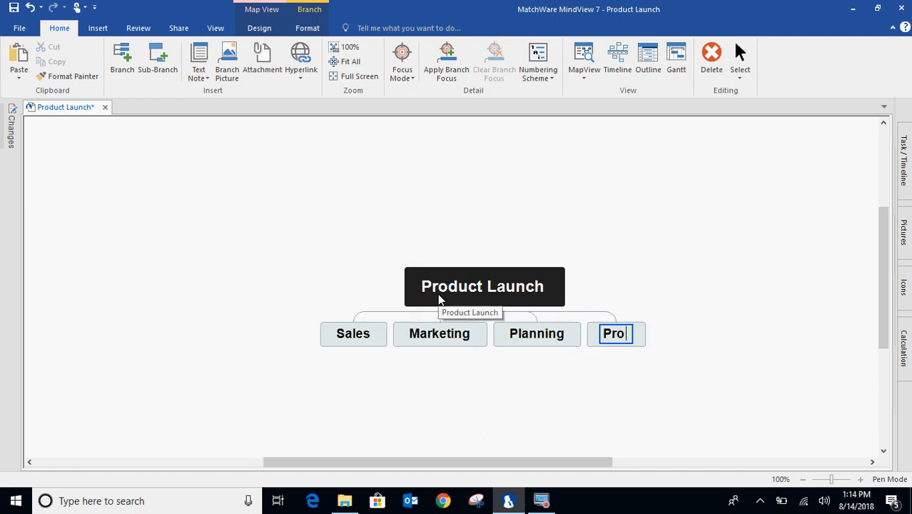
pyautogui.write('duct')
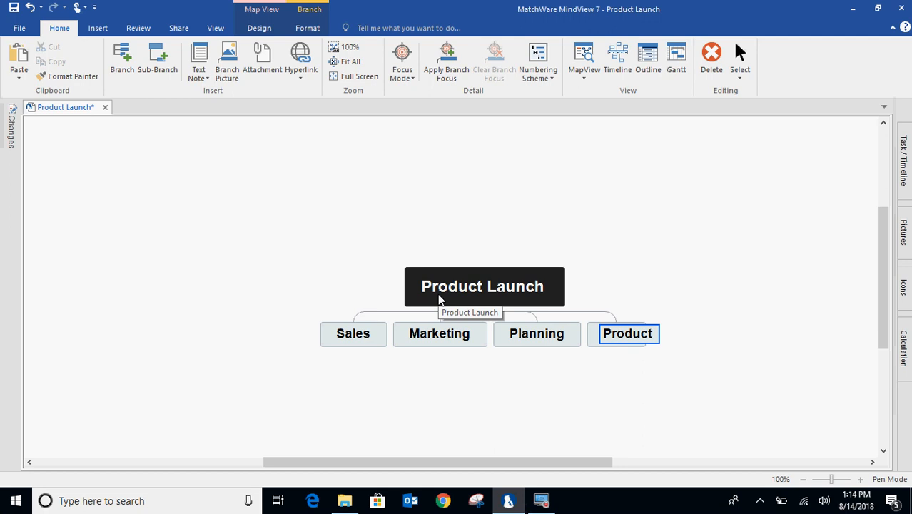
pyautogui.write(' Issues')
pyautogui.press('Return')
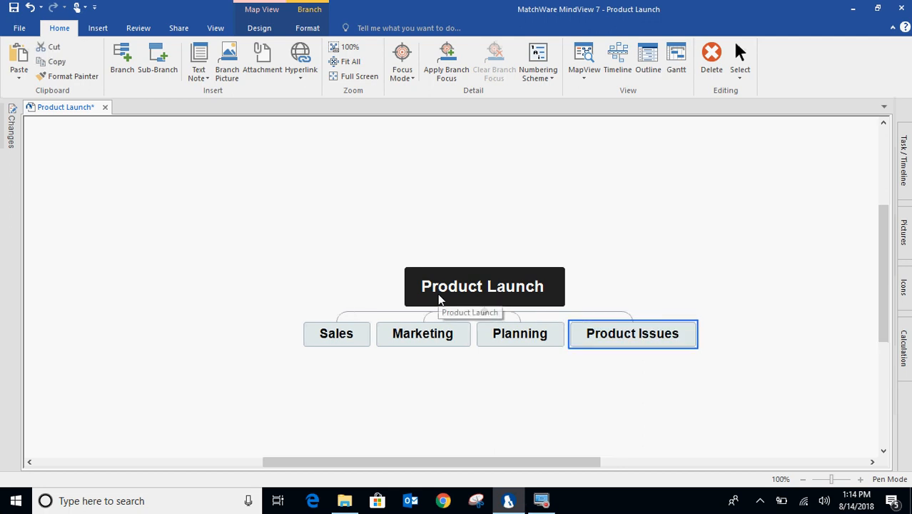
# Add the sub-branches "Set team" and "Set budget" under Product Issues.
pyautogui.press('Insert')
pyautogui.write('Set team')
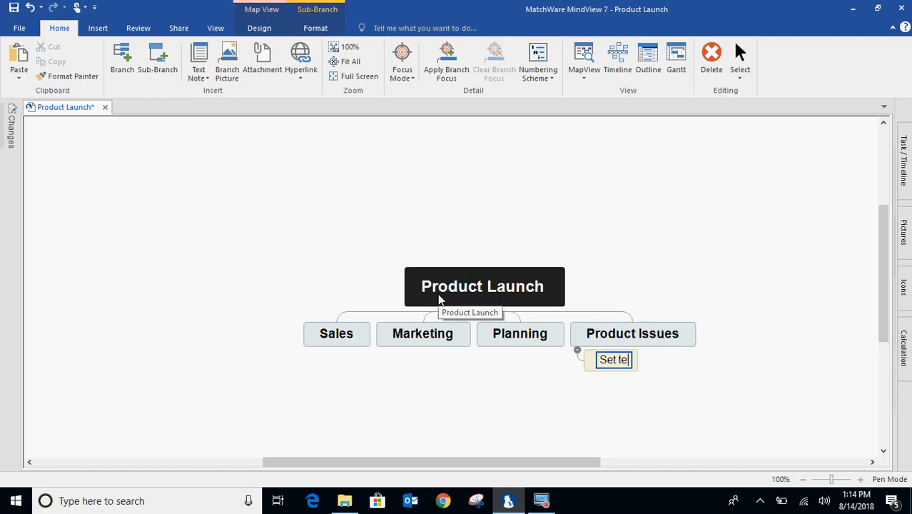
pyautogui.press('Return')
pyautogui.press('Return')
pyautogui.write('se')
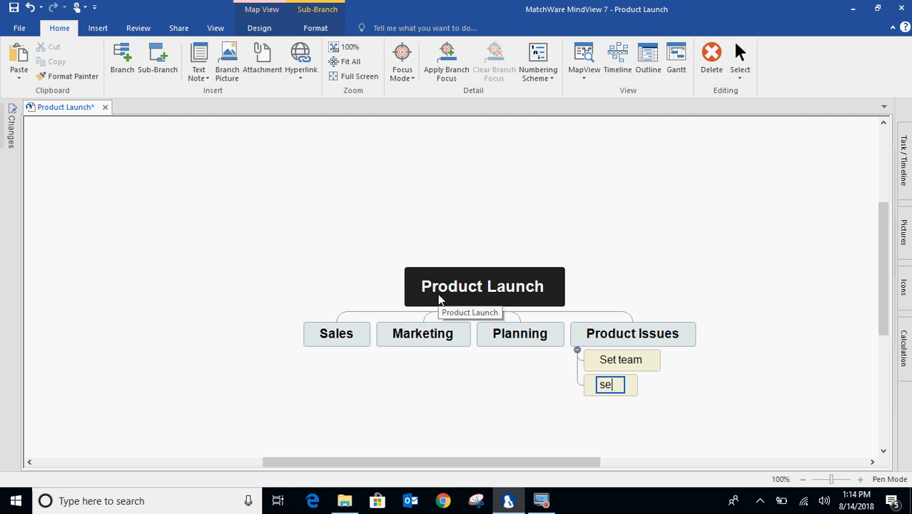
pyautogui.write('t budget')
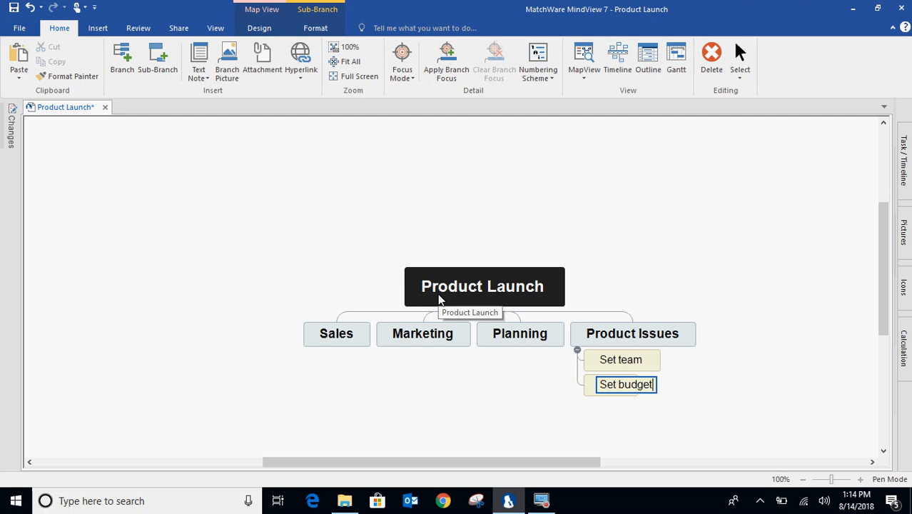
pyautogui.press('Return')
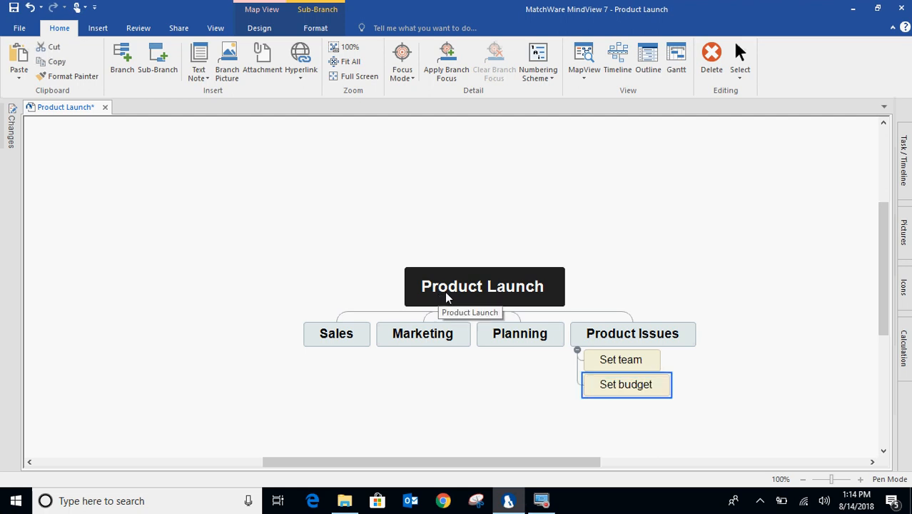
# Add a chain of four nested sub-branches under Sales, each one level deeper, keeping the default text.
pyautogui.press('F5')
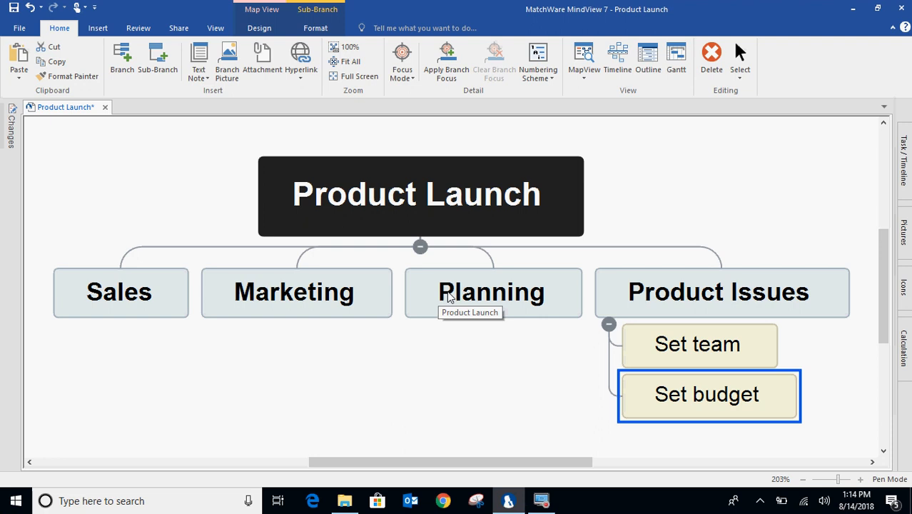
pyautogui.click(172, 311)
pyautogui.press('Insert')
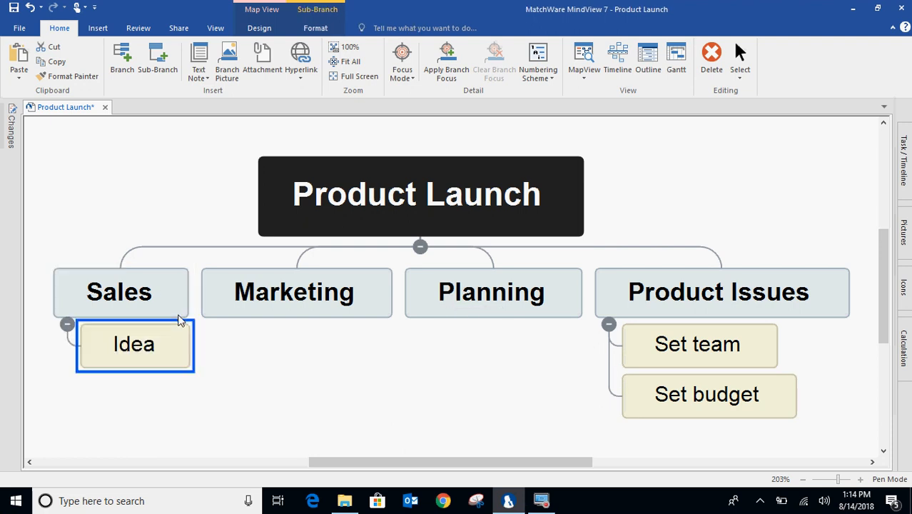
pyautogui.press('Insert')
pyautogui.press('Insert')
pyautogui.press('Insert')
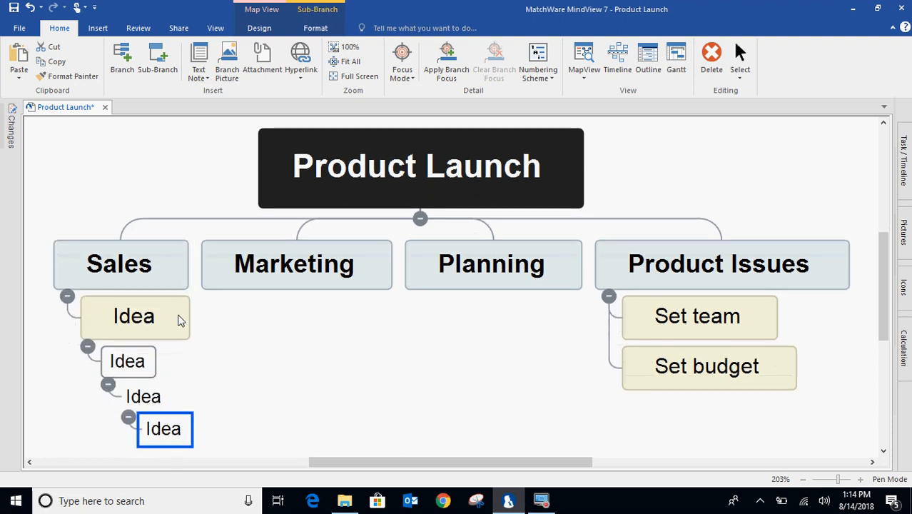
# Add five more default sub-branches at the deepest level of the Sales chain.
pyautogui.press('Return')
pyautogui.press('Return')
pyautogui.press('Return')
pyautogui.press('Return')
pyautogui.press('Return')
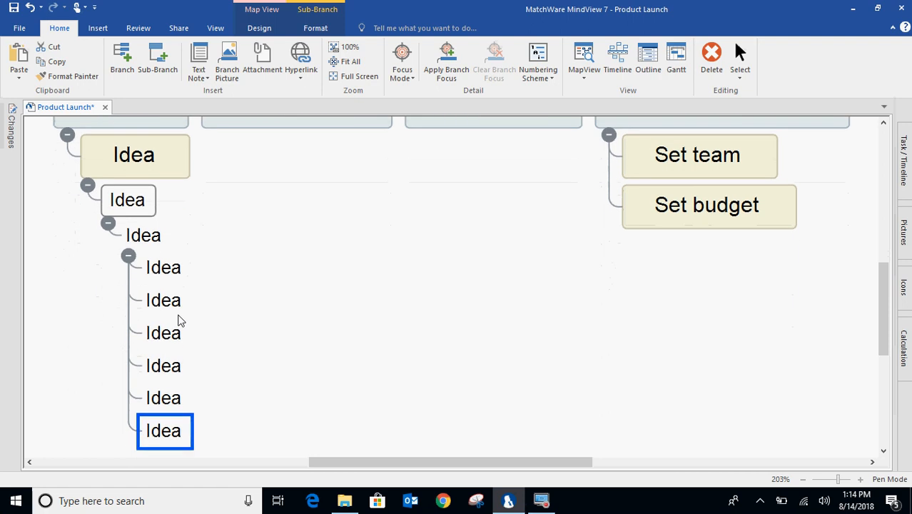
# Move one of the deepest Idea sub-branches from Sales to Marketing and another to Planning.
pyautogui.press('F5')
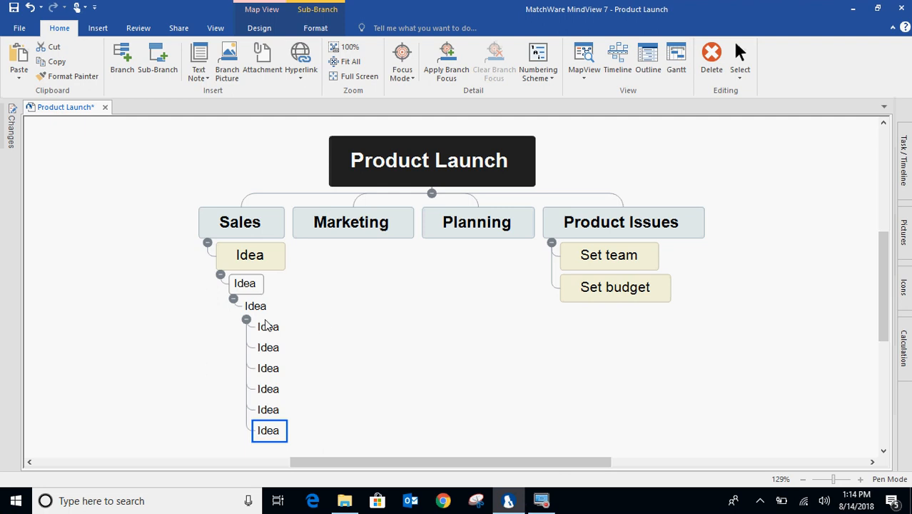
pyautogui.moveTo(265, 326); pyautogui.dragTo(359, 224)
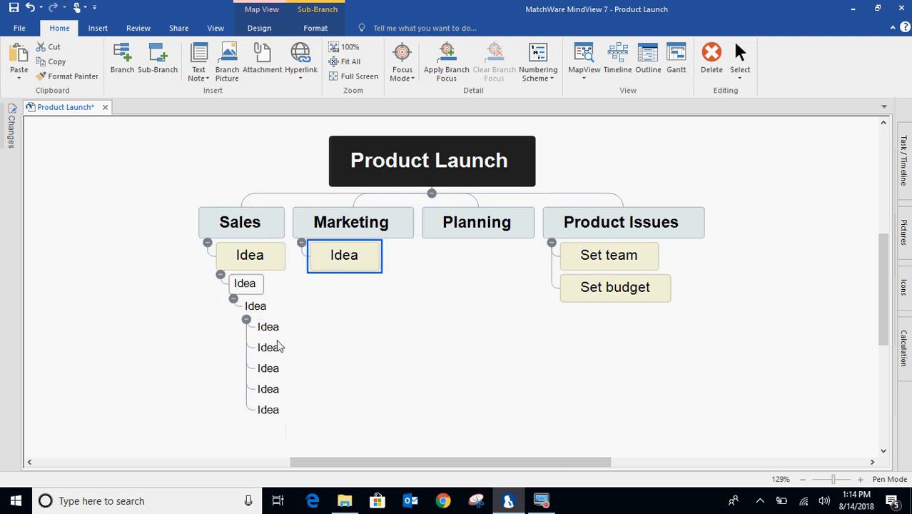
pyautogui.moveTo(271, 330); pyautogui.dragTo(475, 218)
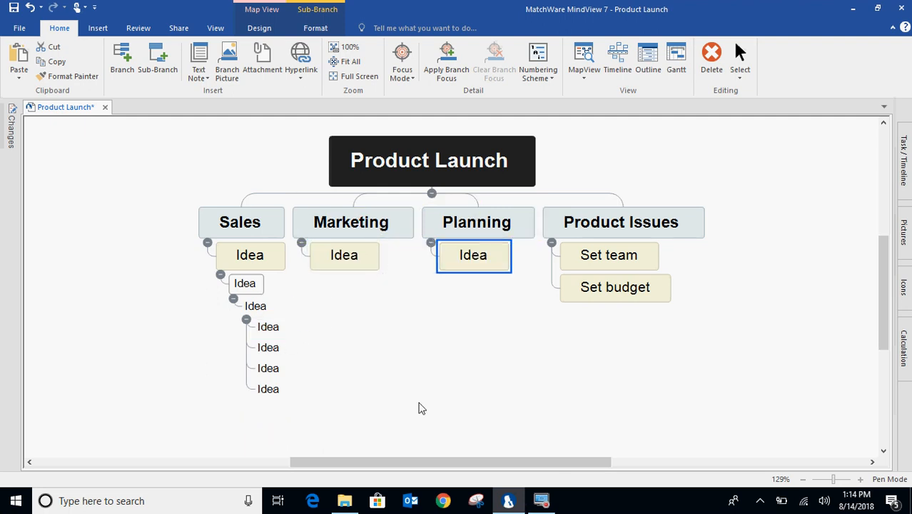
# Apply the "1, 1.1, 1.1.1, 1.1.1.1" numbering scheme to the map.
pyautogui.click(540, 73)
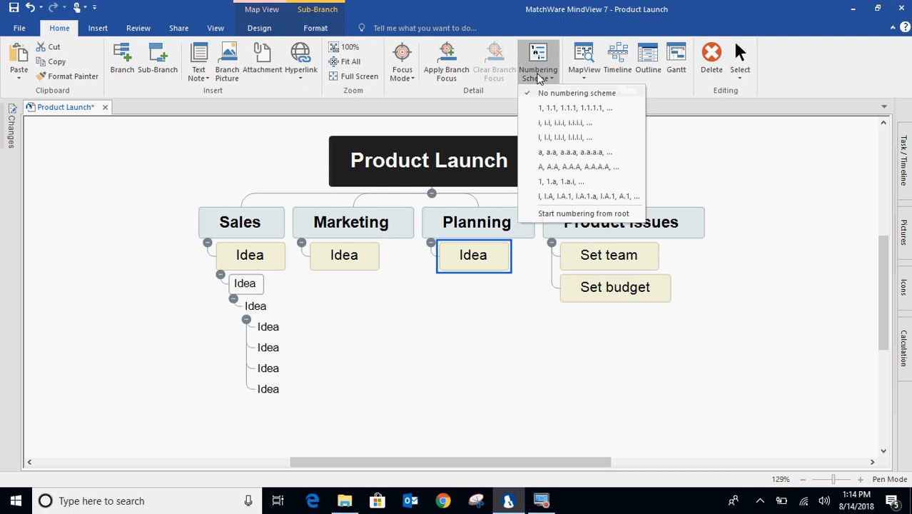
pyautogui.click(580, 108)
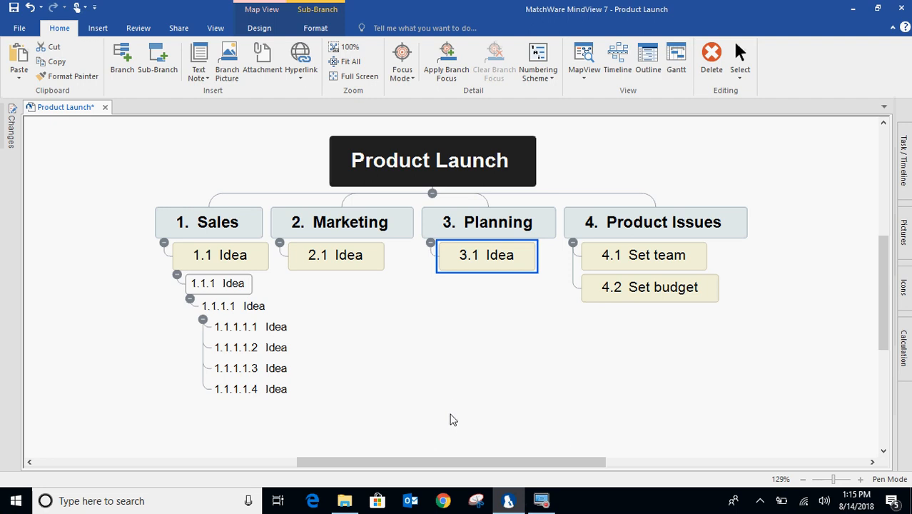
# Move Idea 1.1.1.1 with its sub-branches under Marketing's Idea 2.1, and move two of those sub-branches back under Idea 1.1.1.
pyautogui.click(238, 307)
pyautogui.moveTo(238, 307); pyautogui.dragTo(321, 253)
pyautogui.click(357, 308)
pyautogui.moveTo(357, 308); pyautogui.dragTo(214, 303)
pyautogui.moveTo(360, 312); pyautogui.dragTo(197, 293)
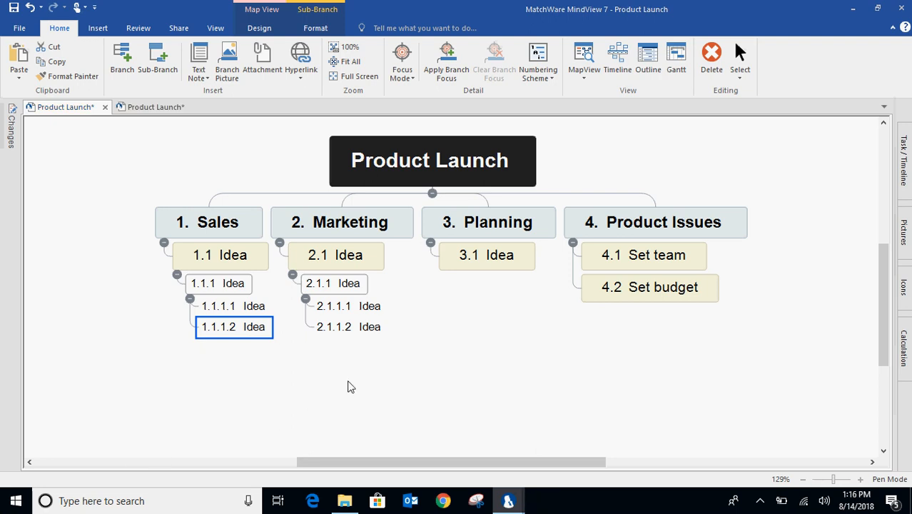
# Switch to the second open Product Launch map and look over its map design options.
pyautogui.click(149, 106)
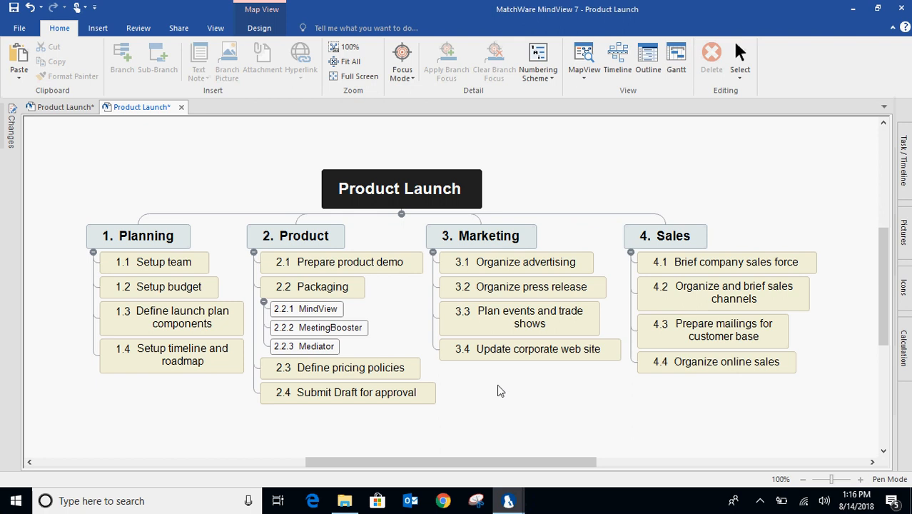
pyautogui.click(270, 29)
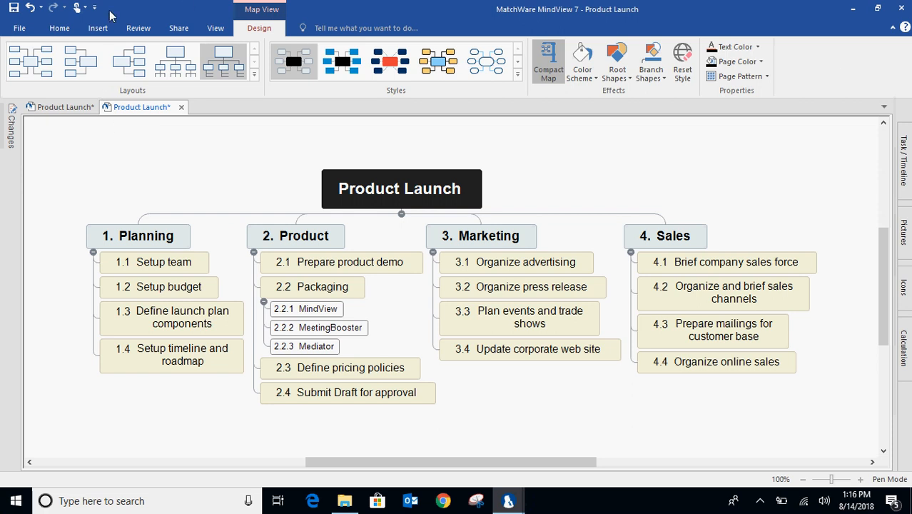
pyautogui.click(60, 30)
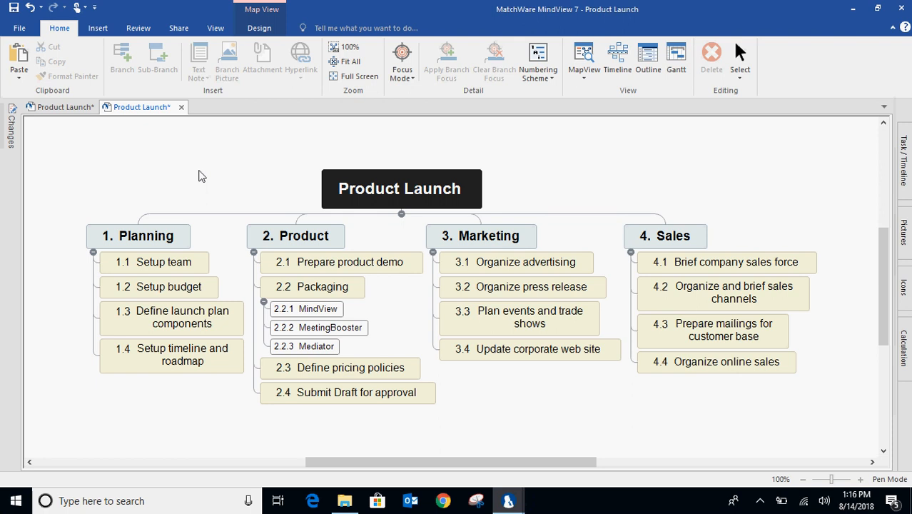
# Attach a text note to the 1.1 Setup team sub-branch with the round-bulleted items "New sales person" and "New manager".
pyautogui.click(170, 267)
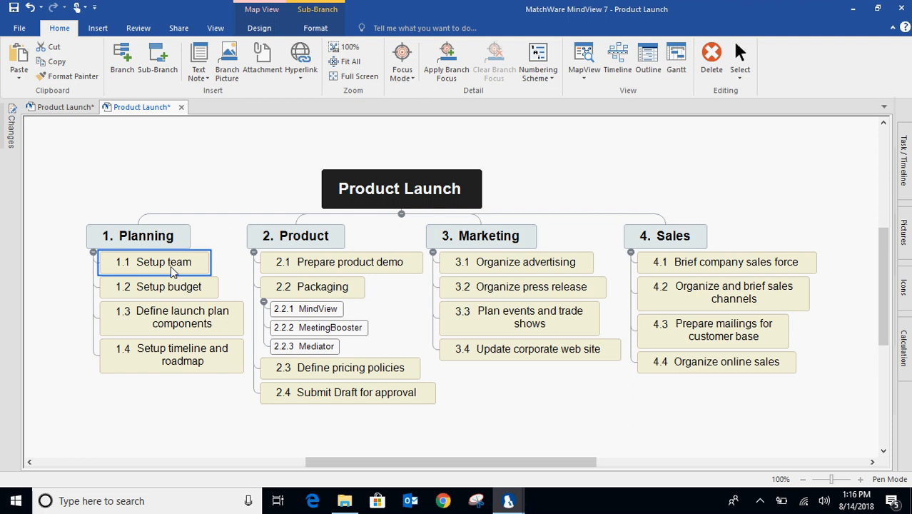
pyautogui.click(199, 57)
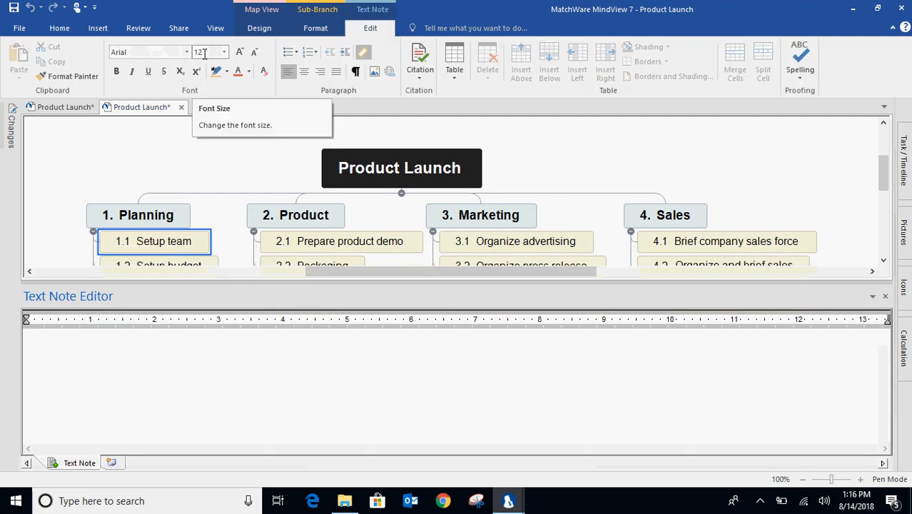
pyautogui.click(293, 52)
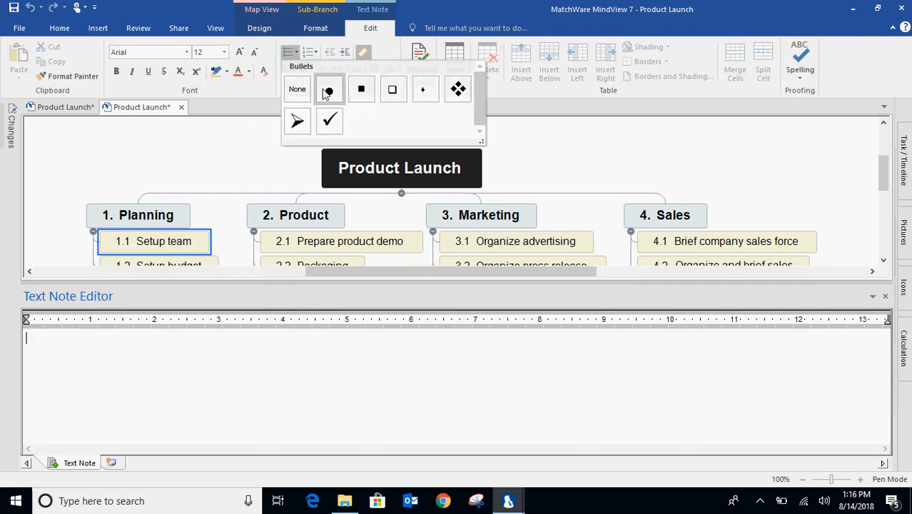
pyautogui.click(327, 90)
pyautogui.write('N')
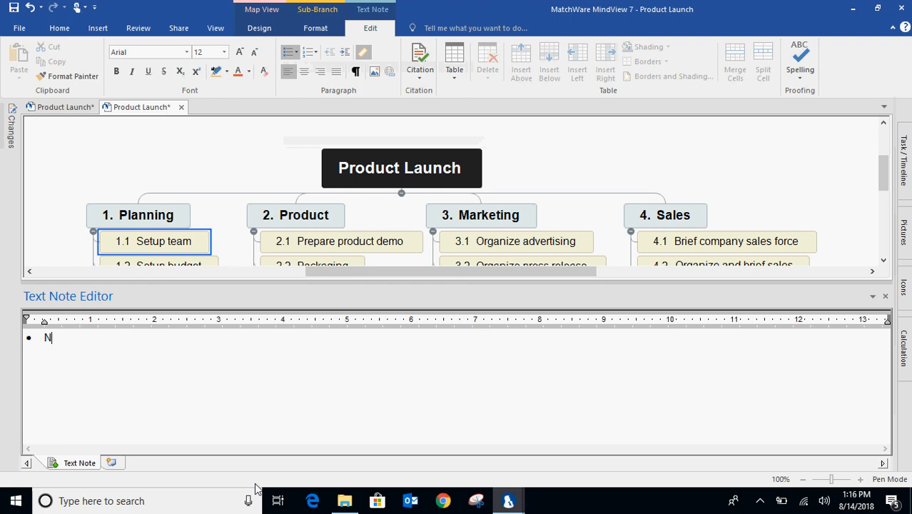
pyautogui.write('ew sales person')
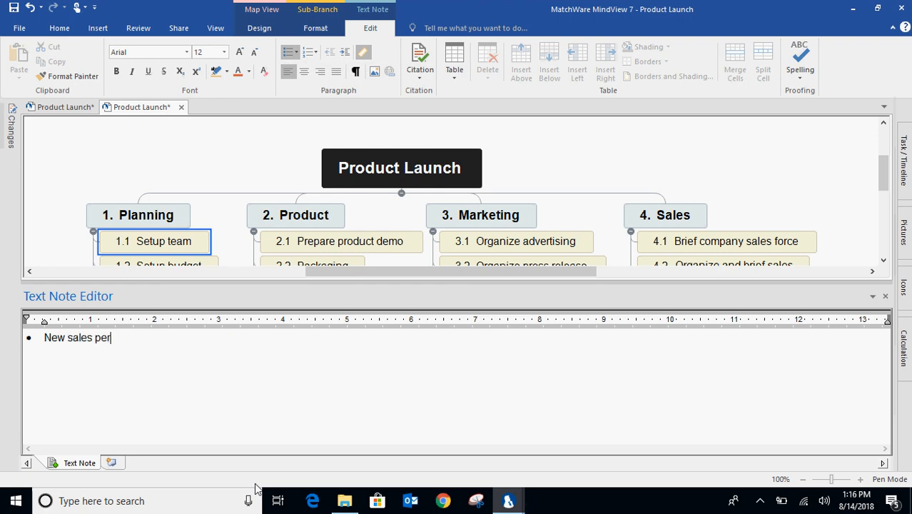
pyautogui.press('Return')
pyautogui.write('New manager')
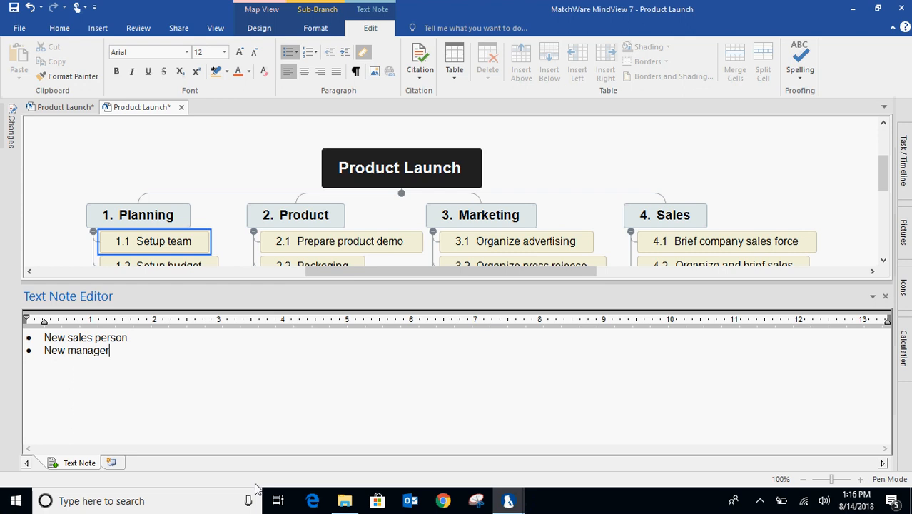
pyautogui.click(885, 296)
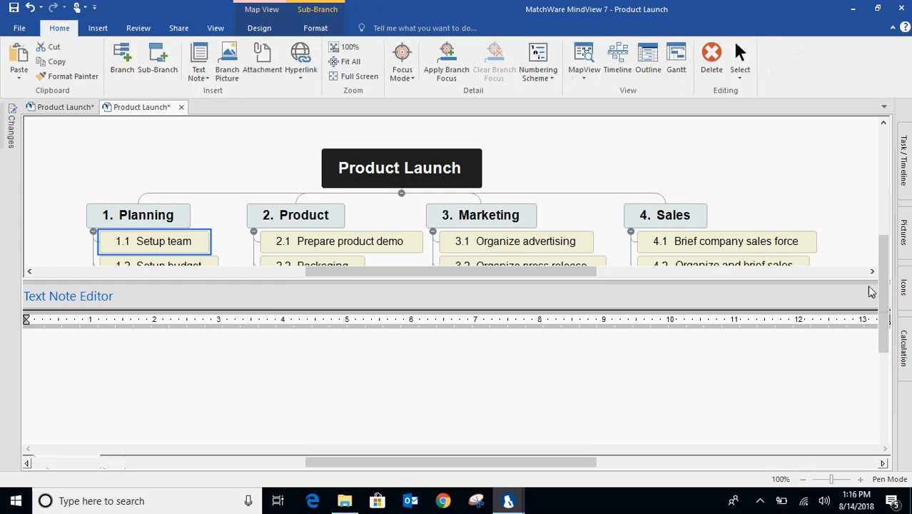
pyautogui.moveTo(203, 242)
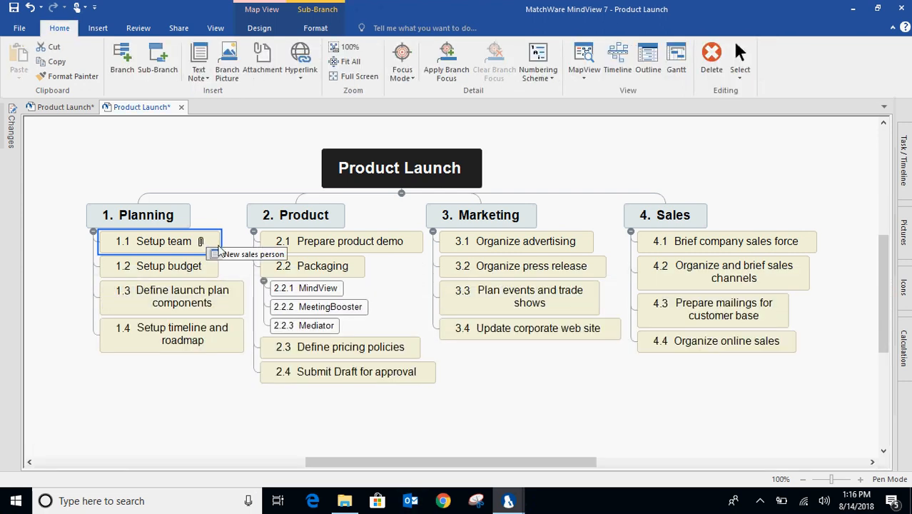
pyautogui.click(234, 213)
# Add the MindView box picture MV7-Box-EN-3Qtr-5 from the Desktop's WBS folder to the 2.2 Packaging sub-branch.
pyautogui.click(333, 269)
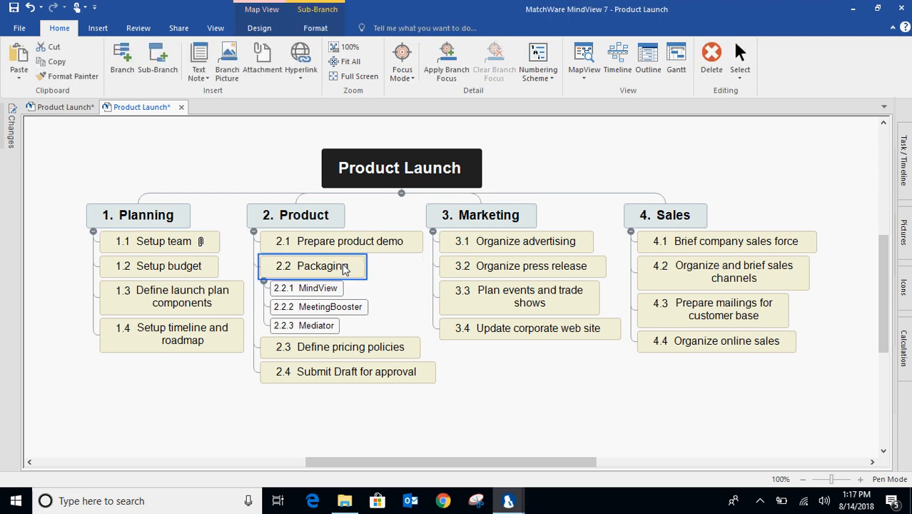
pyautogui.click(228, 63)
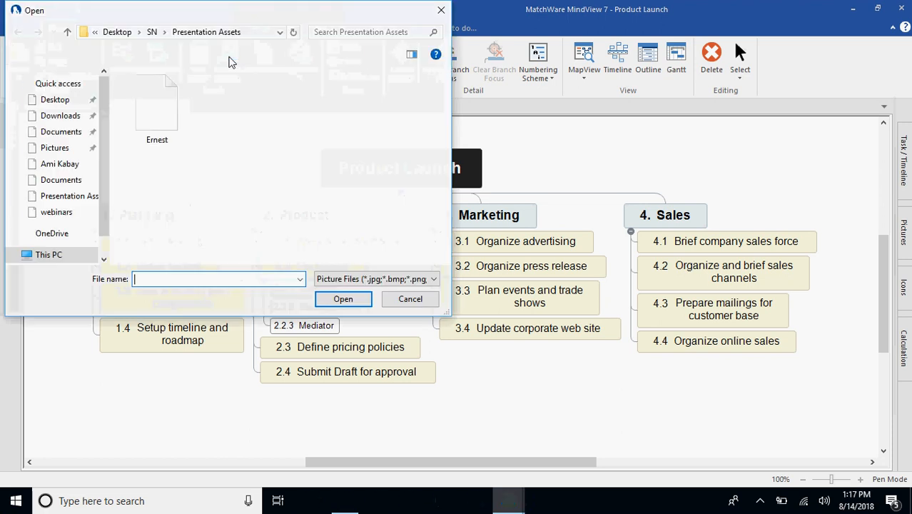
pyautogui.click(53, 100)
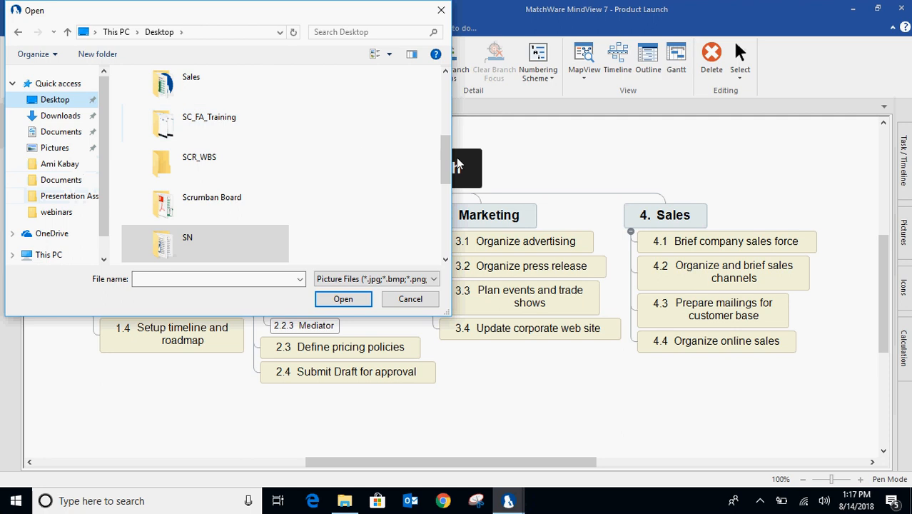
pyautogui.moveTo(447, 157); pyautogui.dragTo(444, 96)
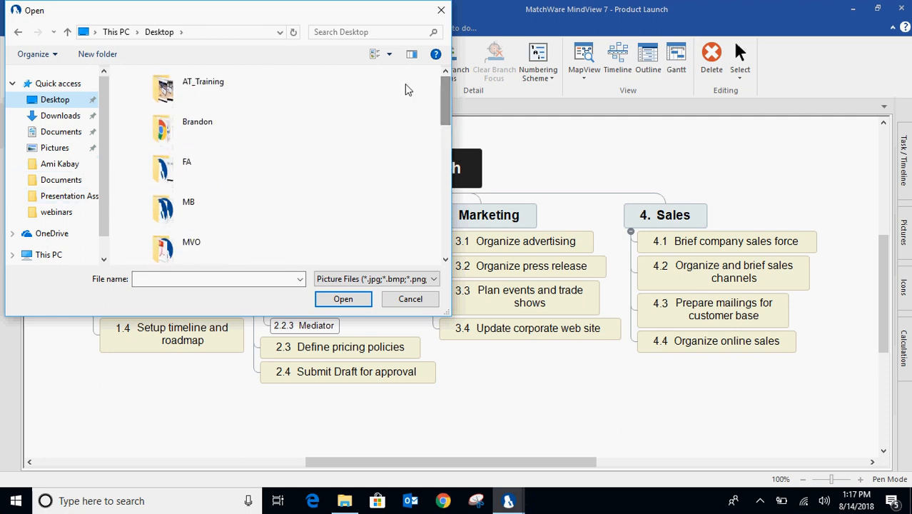
pyautogui.scroll(-1, 298, 168)
pyautogui.scroll(-1, 298, 175)
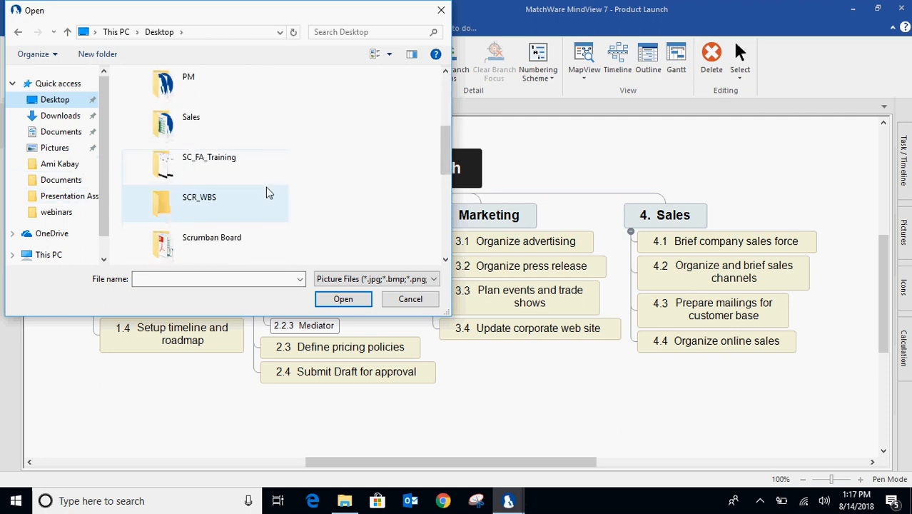
pyautogui.scroll(-3, 283, 158)
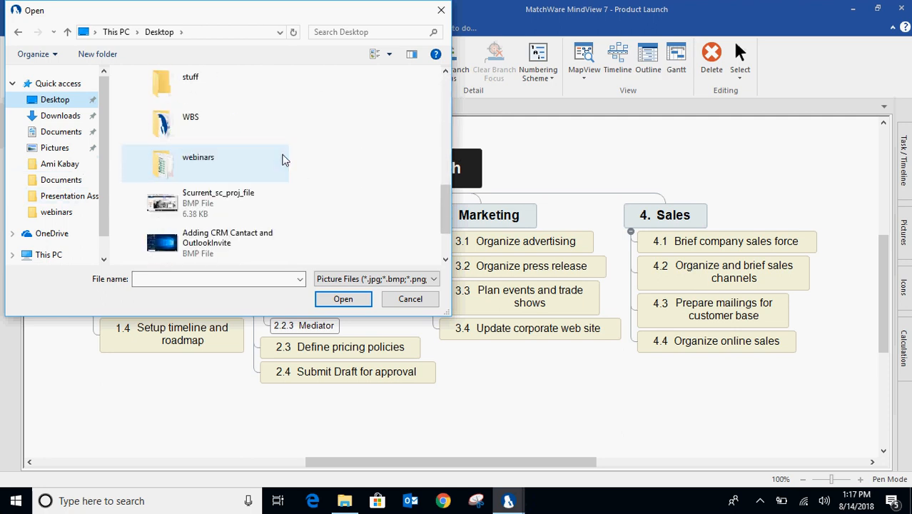
pyautogui.doubleClick(211, 127)
pyautogui.doubleClick(152, 112)
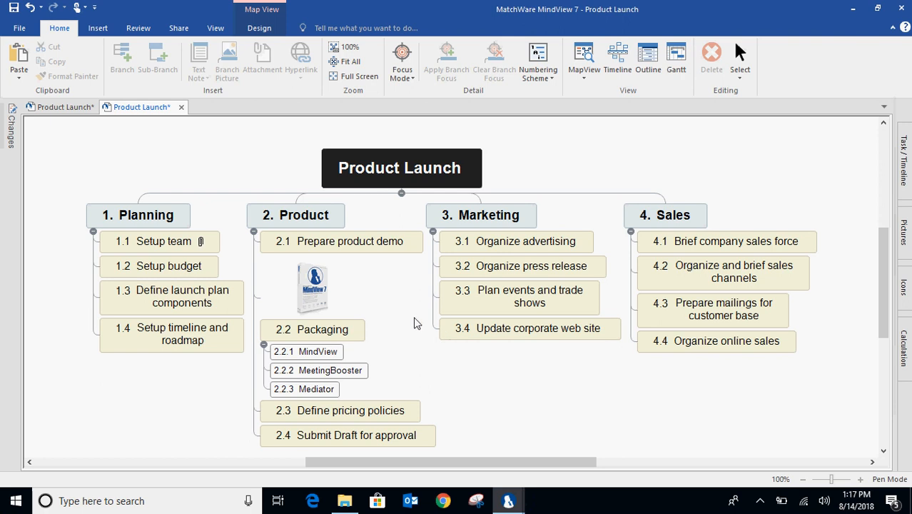
# Attach the "marketing budget plan" workbook from the WBS folder to the 1.2 Setup budget sub-branch, and open the attachment to check it.
pyautogui.click(185, 267)
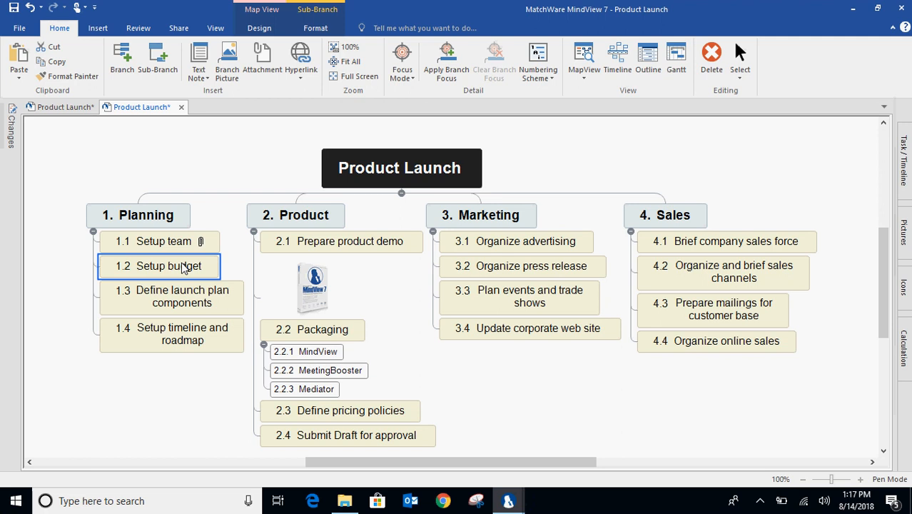
pyautogui.click(262, 63)
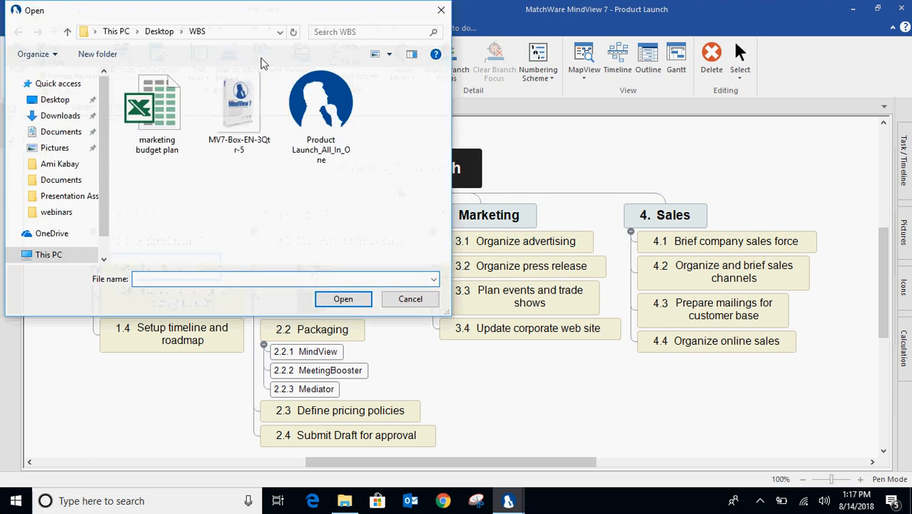
pyautogui.doubleClick(172, 112)
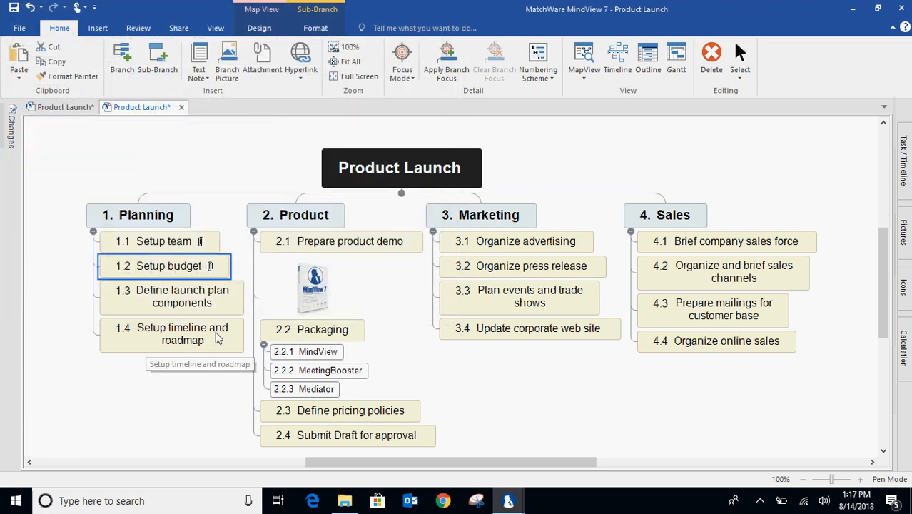
pyautogui.moveTo(211, 266)
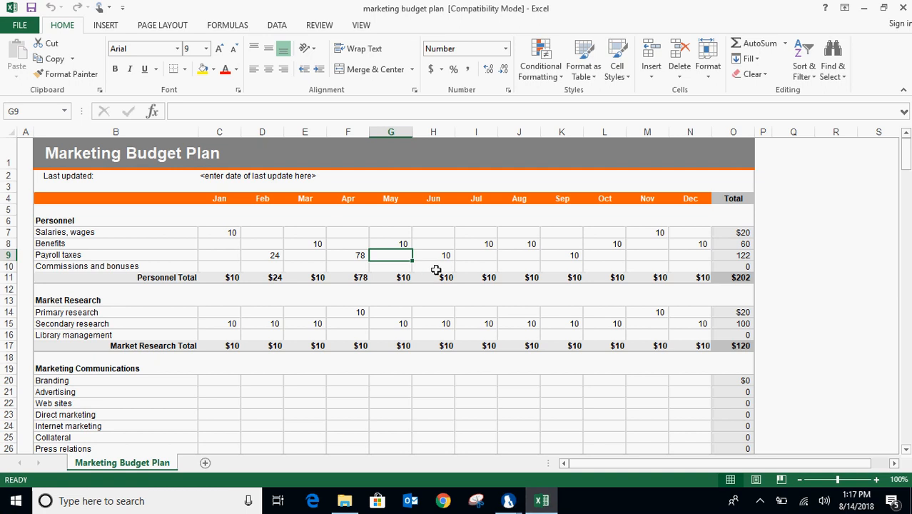
pyautogui.click(904, 6)
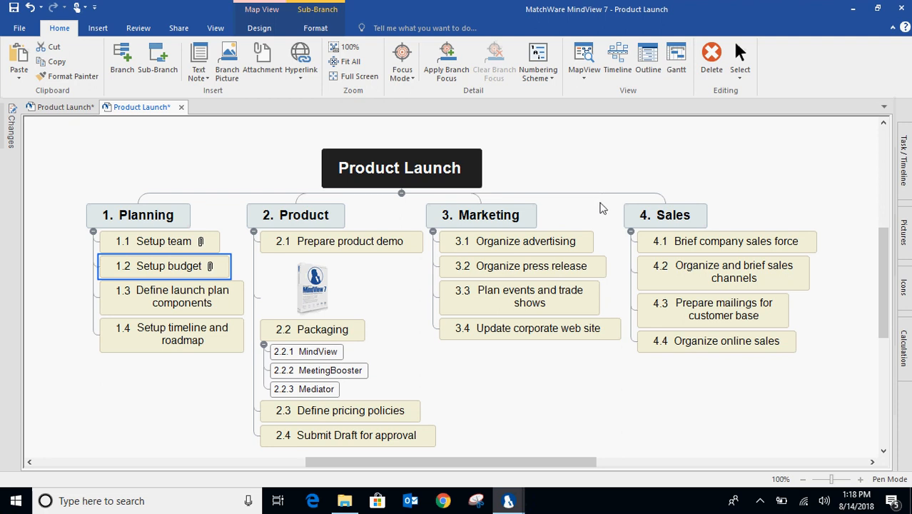
# Set up a custom Microsoft Word export of the map using the Clean template, with comments excluded.
pyautogui.click(21, 28)
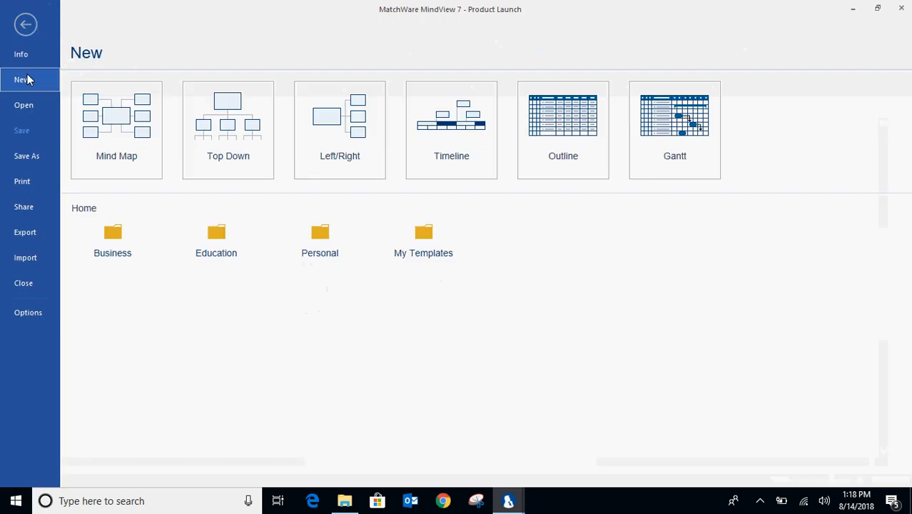
pyautogui.click(30, 234)
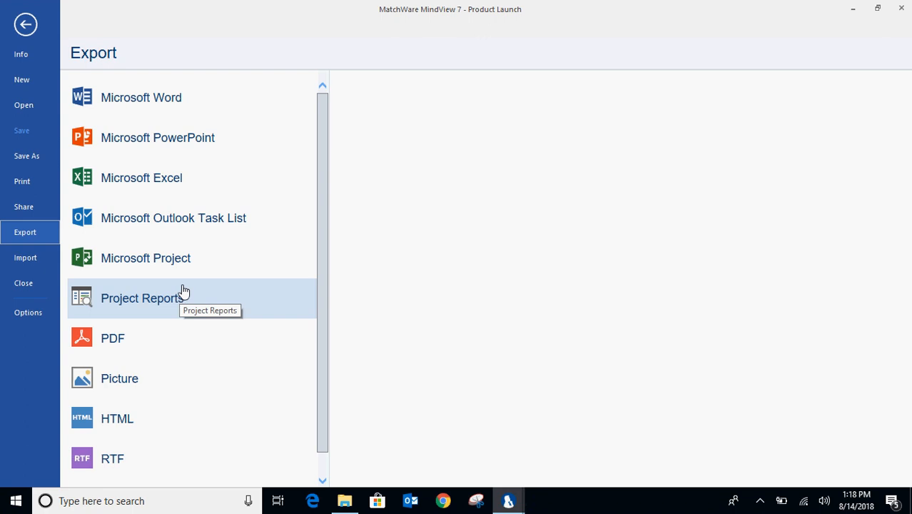
pyautogui.click(205, 105)
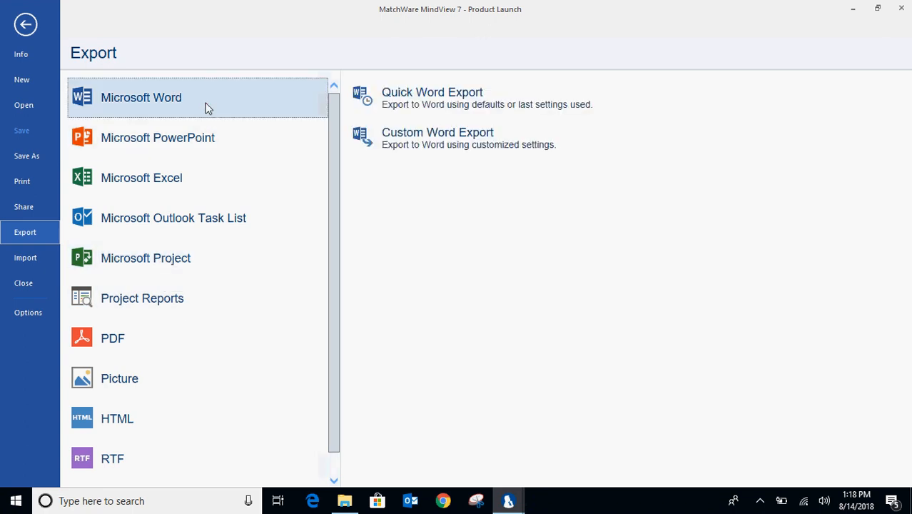
pyautogui.click(421, 138)
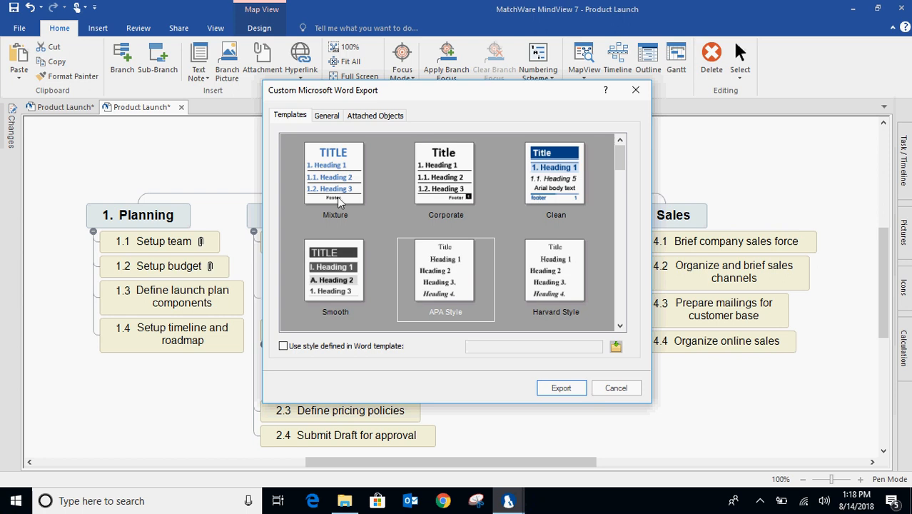
pyautogui.click(556, 174)
pyautogui.click(328, 118)
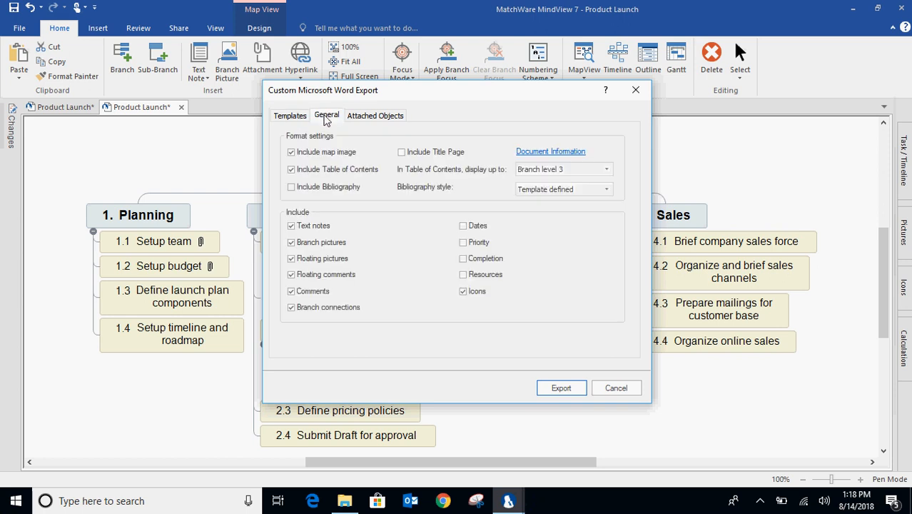
pyautogui.click(354, 292)
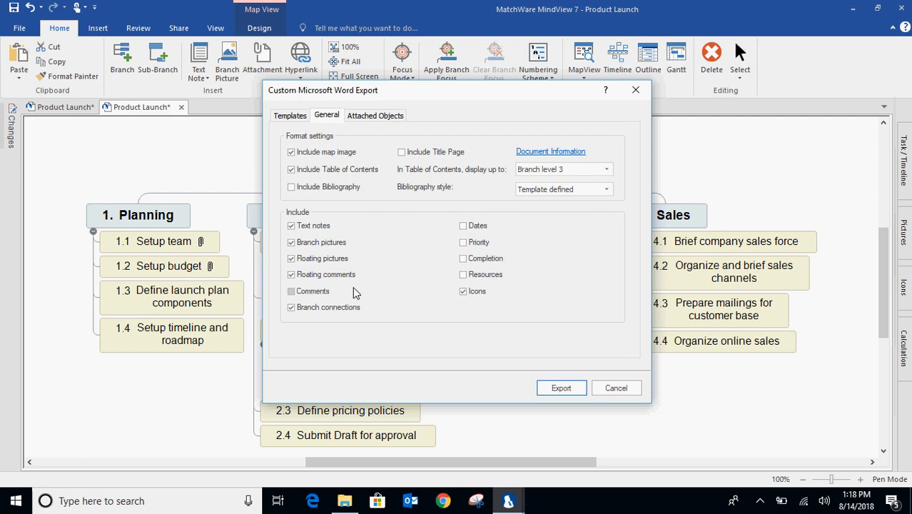
# Export the map as the Word document "Product Launch" with embedded files in Documents, and open it in Word with its fields updated.
pyautogui.click(576, 391)
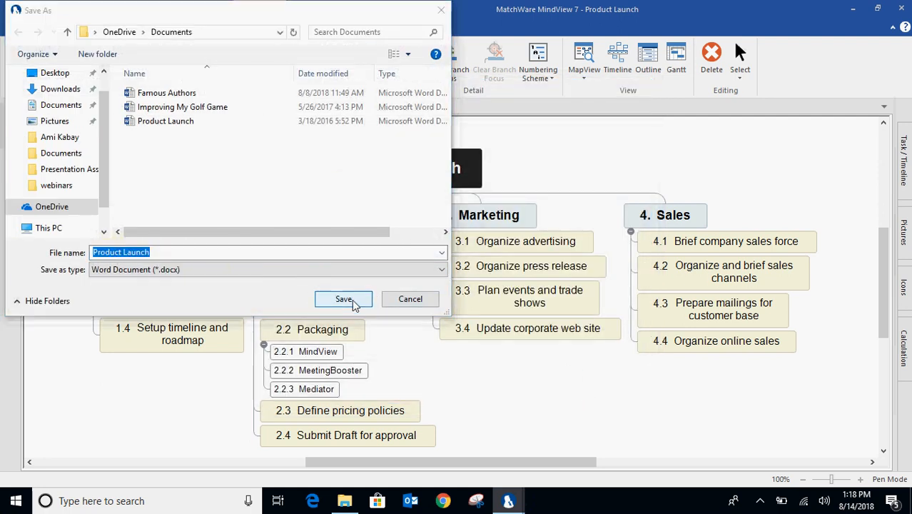
pyautogui.click(343, 299)
pyautogui.click(488, 251)
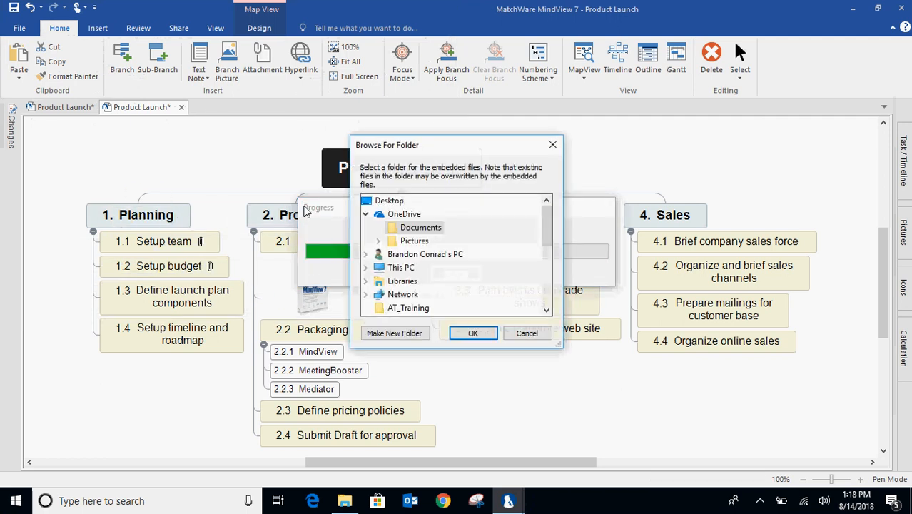
pyautogui.click(484, 340)
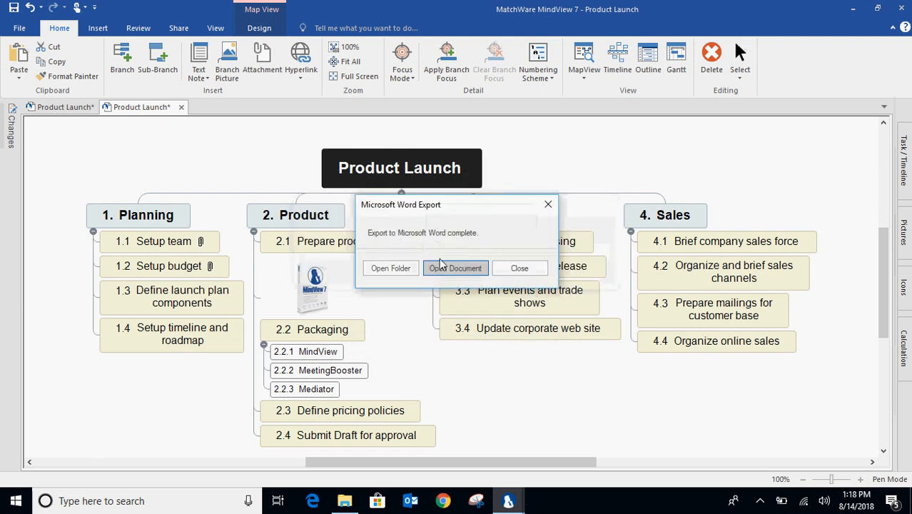
pyautogui.click(463, 269)
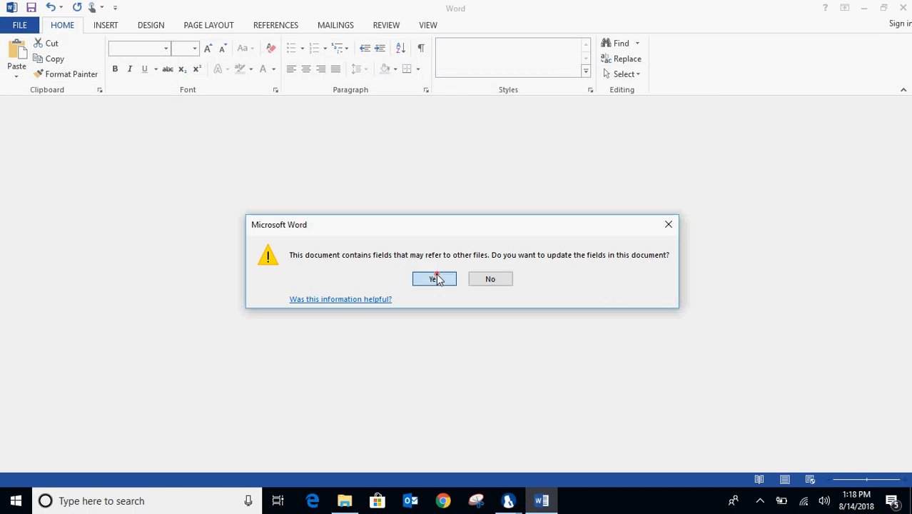
pyautogui.click(438, 278)
pyautogui.click(468, 271)
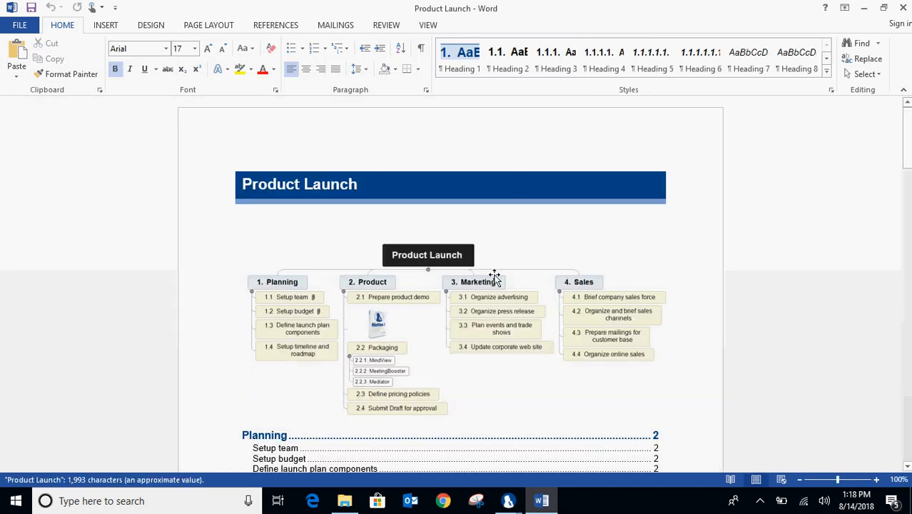
# Look over the map image and table of contents in the Word document, and follow the contents link to the Planning section.
pyautogui.scroll(-2, 499, 285)
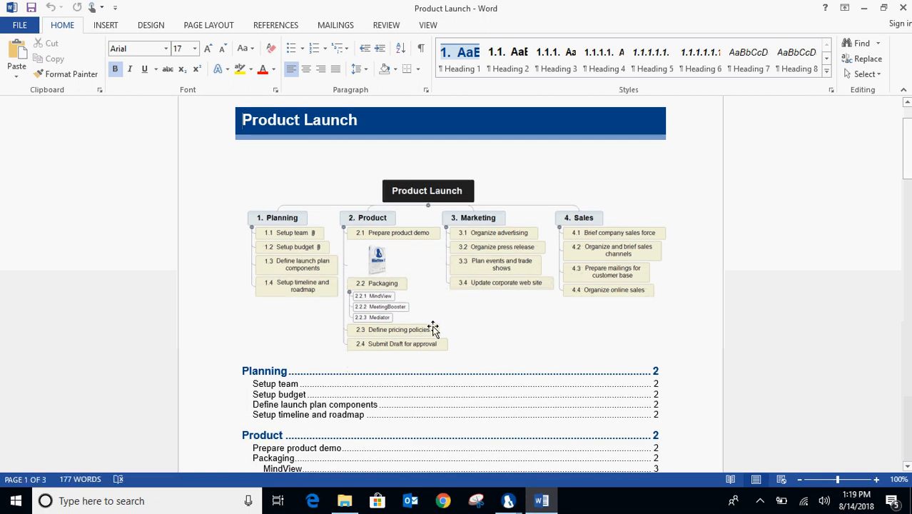
pyautogui.scroll(-2, 433, 327)
pyautogui.scroll(-2, 432, 326)
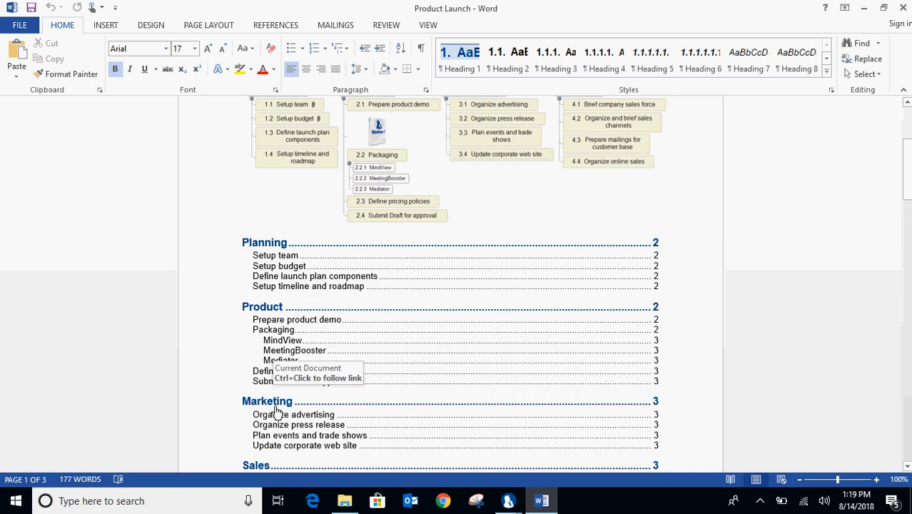
pyautogui.keyDown('ctrl'); pyautogui.click(276, 242); pyautogui.keyUp('ctrl')
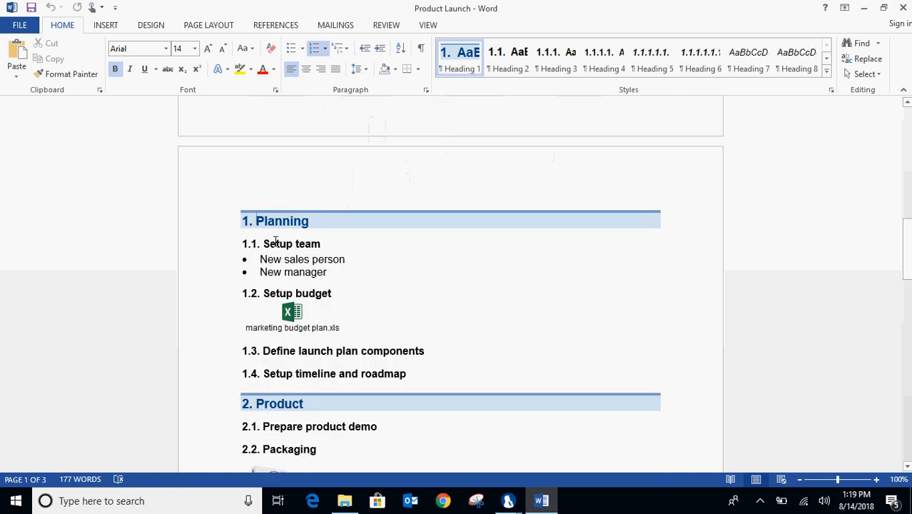
# Add a paragraph of random filler text under the 1.3 Define launch plan components heading in the Word document.
pyautogui.click(453, 269)
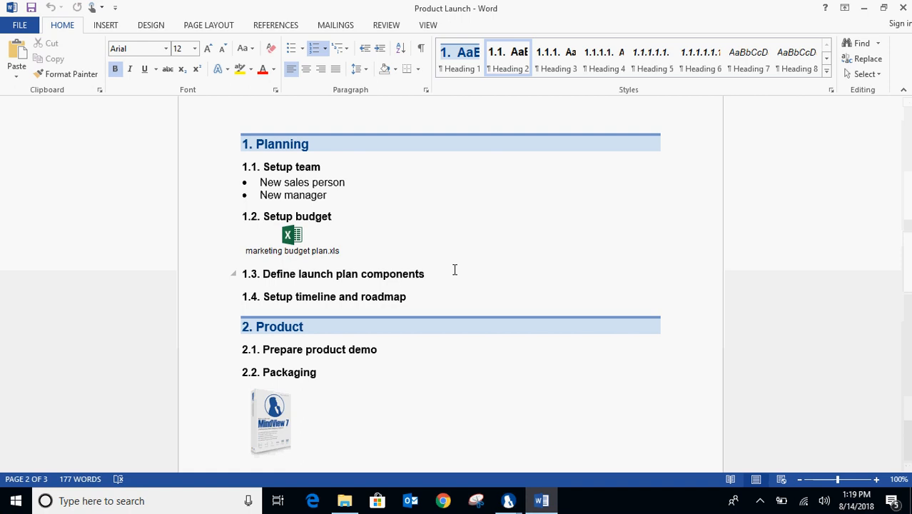
pyautogui.press('Return')
pyautogui.write('oiehf')
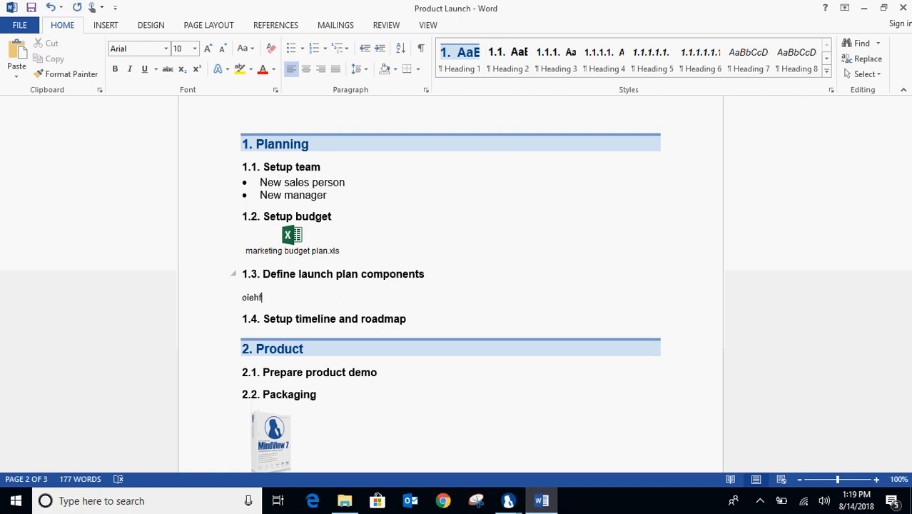
pyautogui.write('owiefhowiefhwoeifhwoeifhwoeifhwoeifhwoeifweoi wefiweofihweoifhweoifhwoiefh')
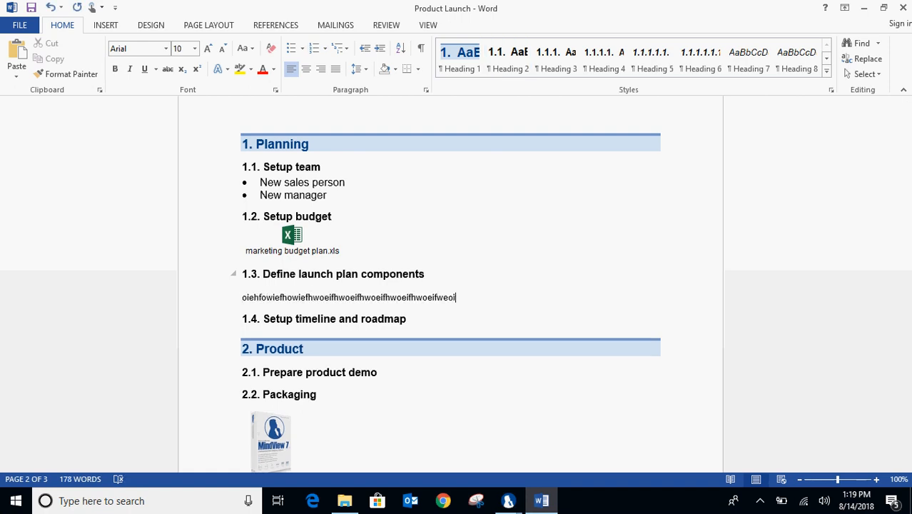
pyautogui.write('woeifhwoeifhwoeifhwoeifh')
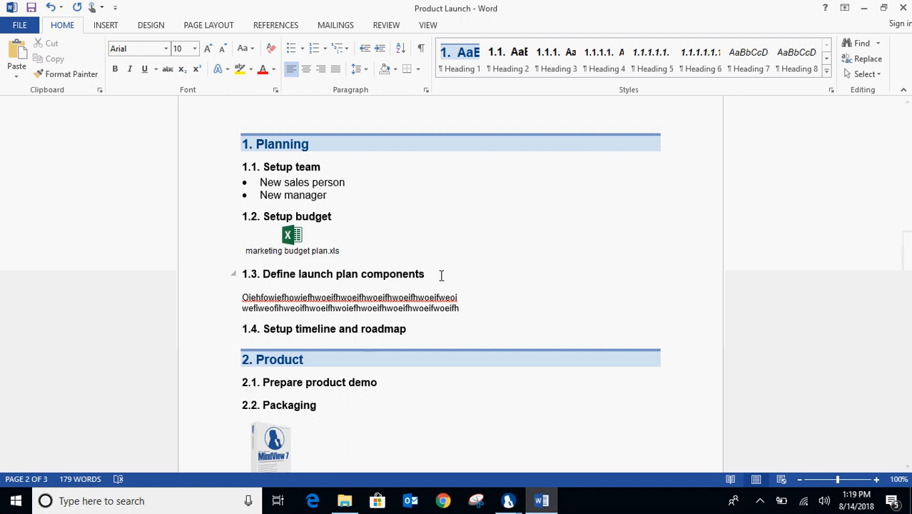
# Switch back to MindView and add calculation fields named cost, hour and total to the Define launch plan components branch.
pyautogui.click(863, 8)
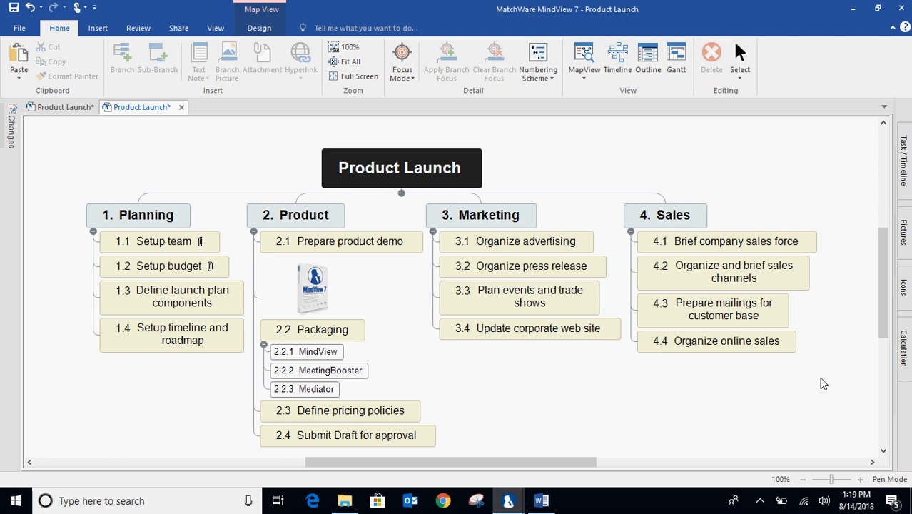
pyautogui.click(904, 346)
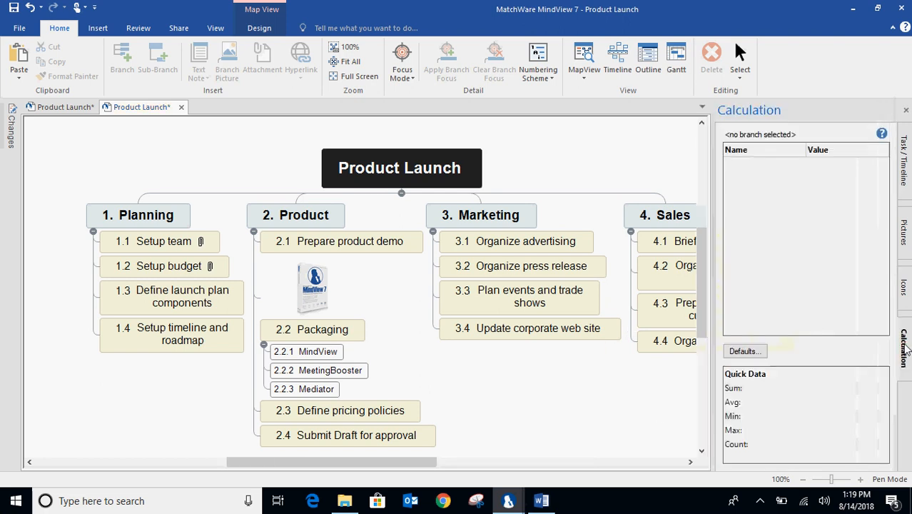
pyautogui.click(202, 304)
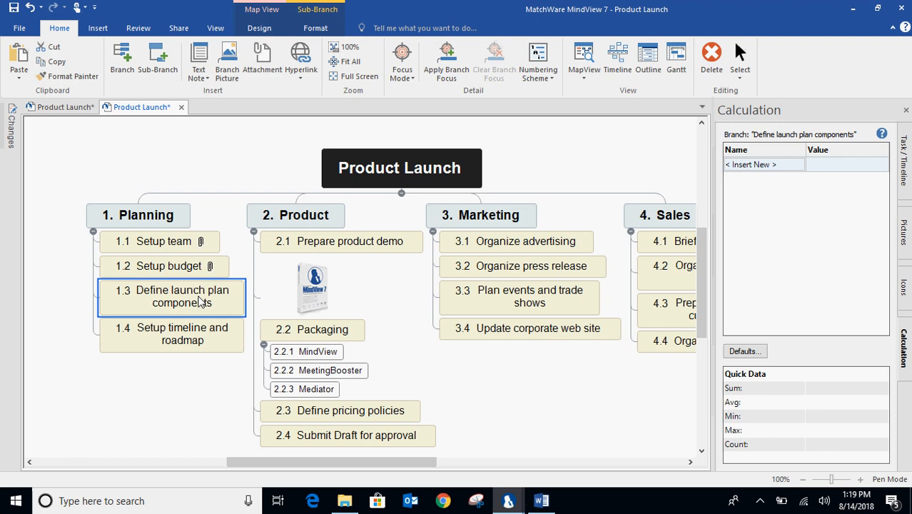
pyautogui.click(744, 164)
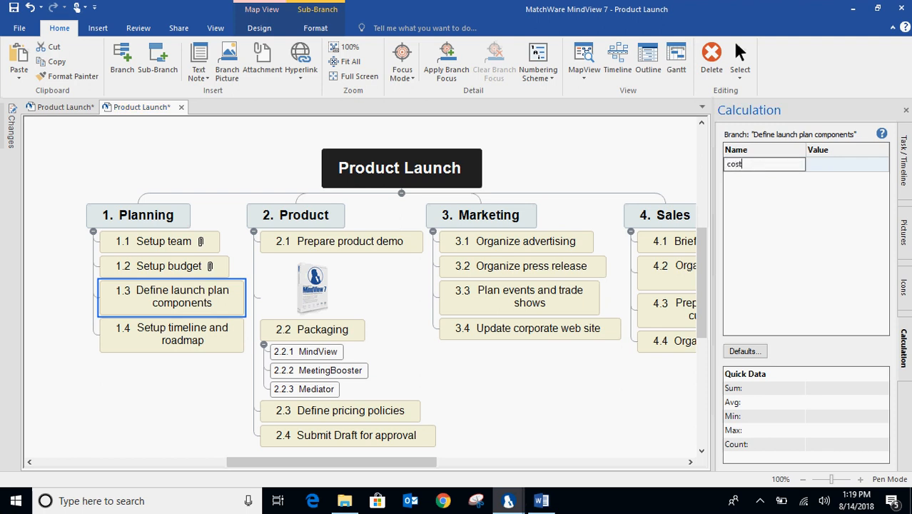
pyautogui.press('Return')
pyautogui.write('hour')
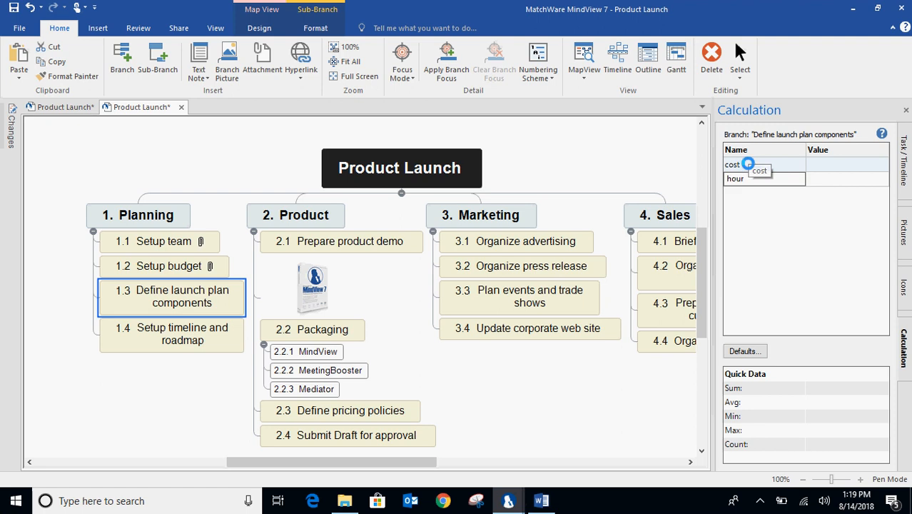
pyautogui.press('Return')
pyautogui.write('tot')
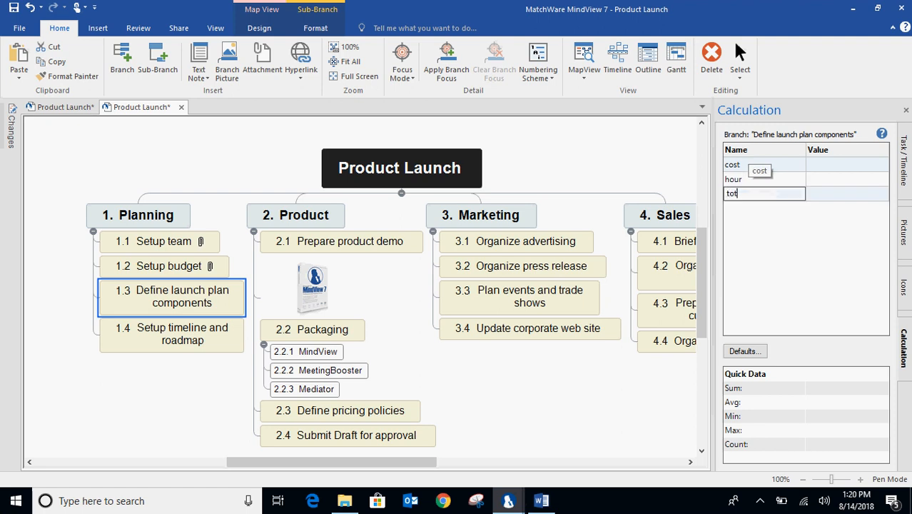
pyautogui.write('al')
# Set the default formula of the total calculation field to cost multiplied by hour.
pyautogui.click(745, 351)
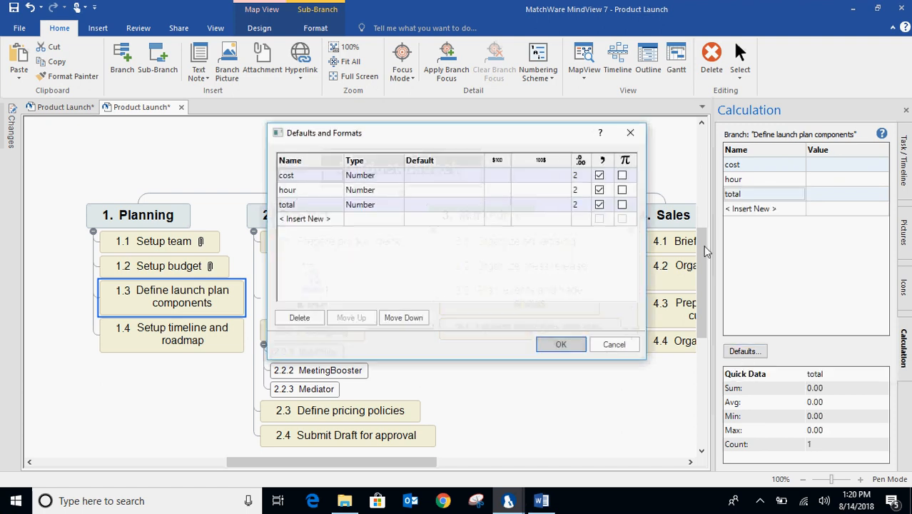
pyautogui.click(478, 206)
pyautogui.click(477, 205)
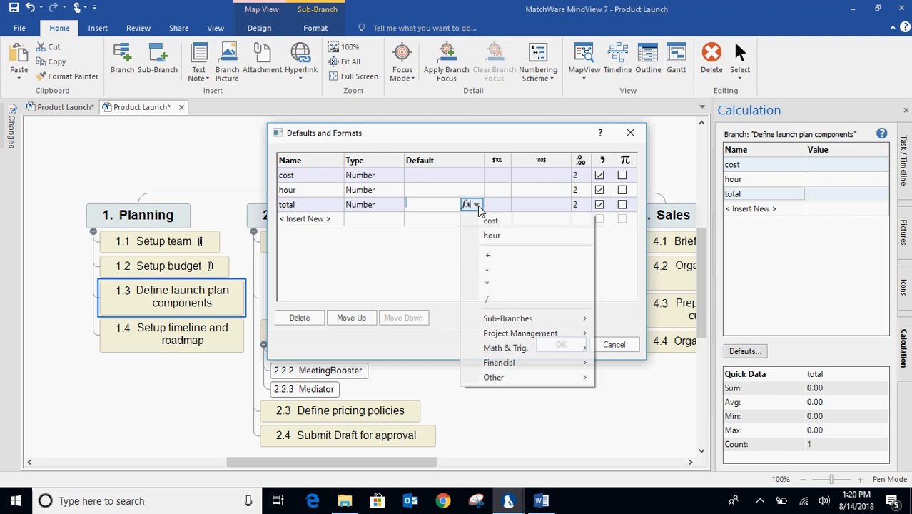
pyautogui.click(482, 219)
pyautogui.click(477, 205)
pyautogui.click(487, 283)
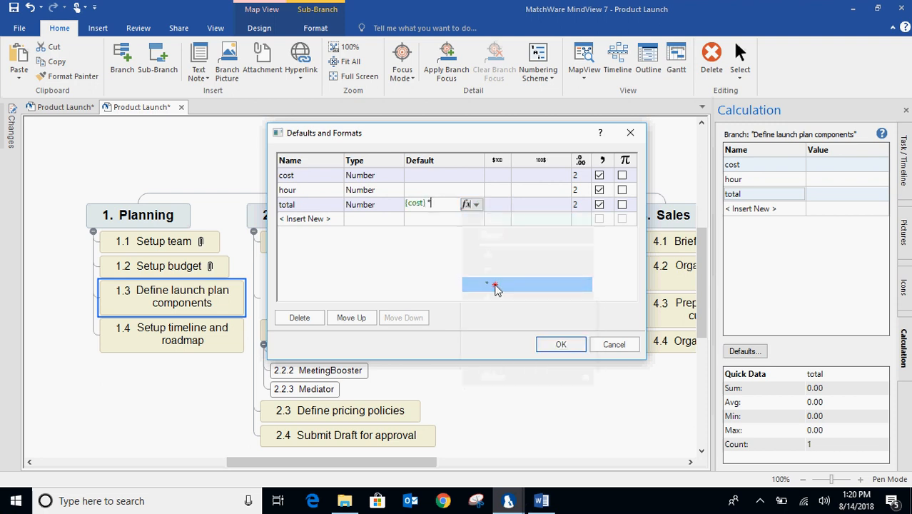
pyautogui.click(478, 205)
pyautogui.click(492, 235)
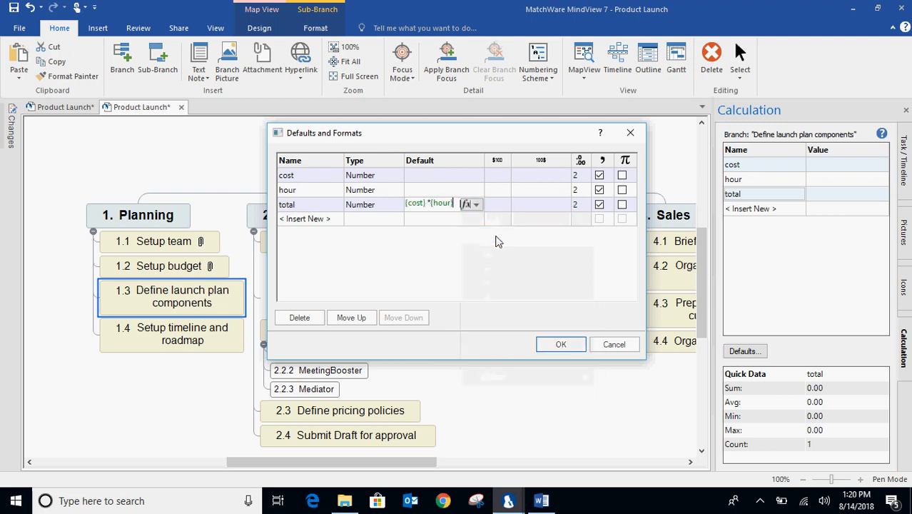
# Give the cost and total fields a $ prefix and apply the calculation defaults and formats.
pyautogui.click(505, 176)
pyautogui.click(505, 175)
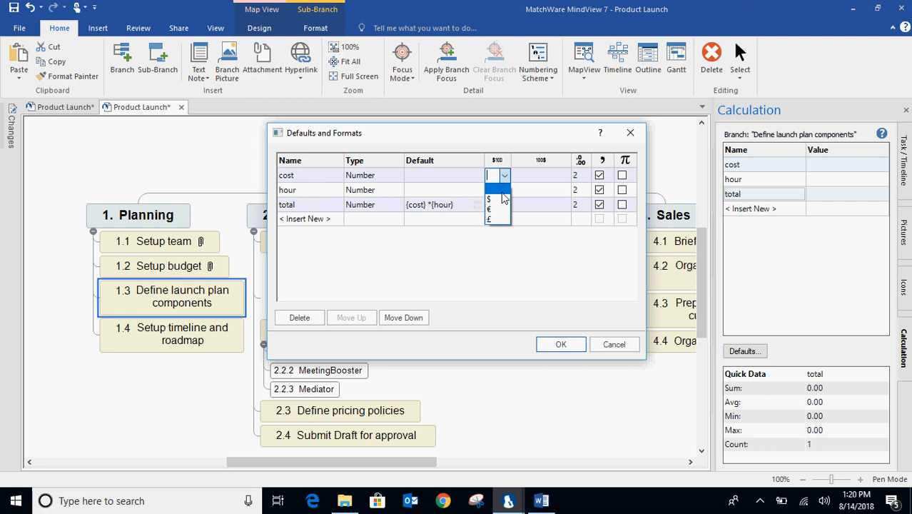
pyautogui.click(499, 194)
pyautogui.click(504, 204)
pyautogui.click(505, 204)
pyautogui.click(500, 230)
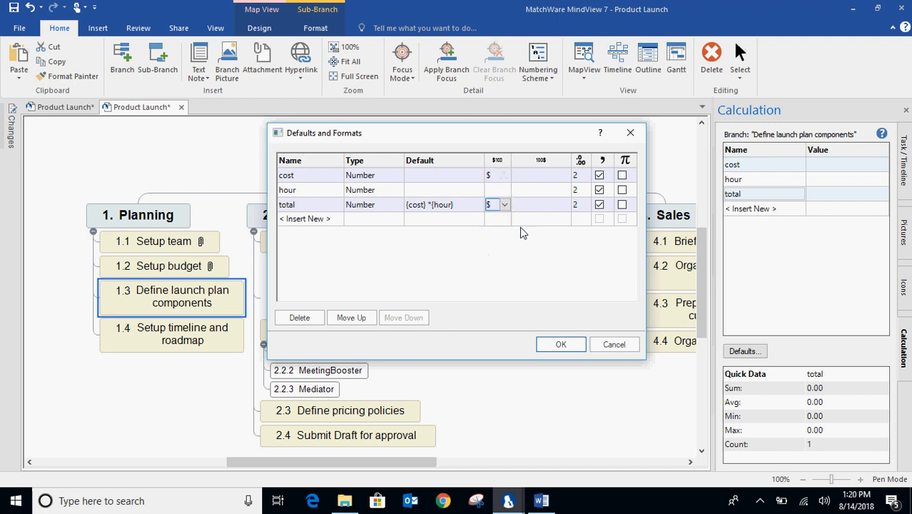
pyautogui.click(558, 345)
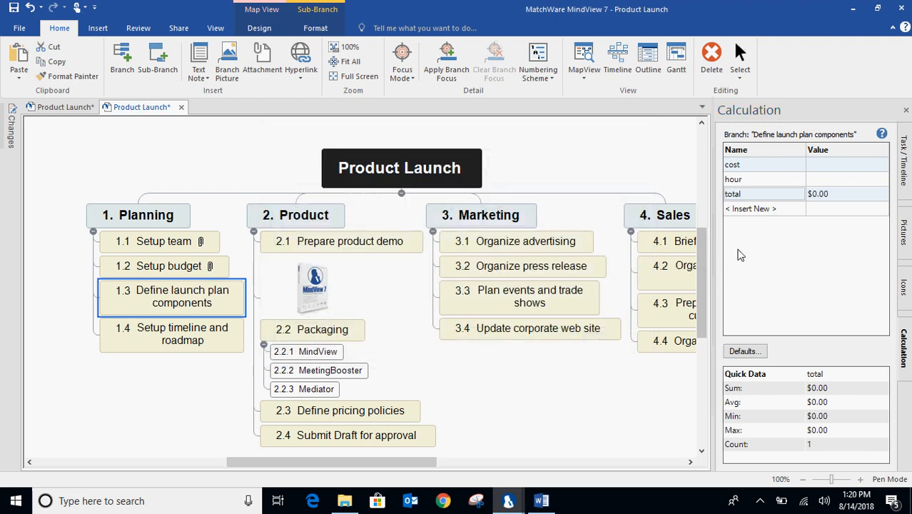
# Enter a cost of 32 and an hour value of 44 for the Define launch plan components branch.
pyautogui.click(814, 164)
pyautogui.write('32')
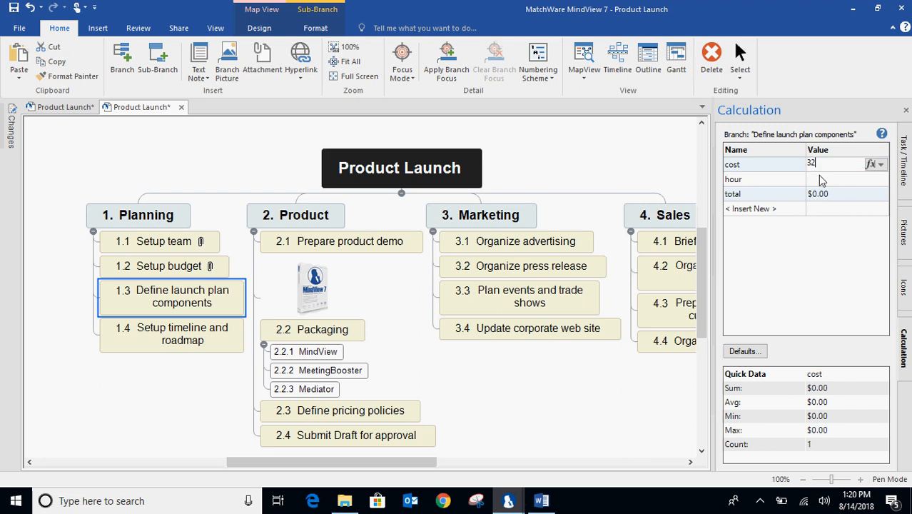
pyautogui.click(818, 180)
pyautogui.write('44')
# Enter a cost of 55 and an hour value of 66 for the Setup budget branch.
pyautogui.click(179, 265)
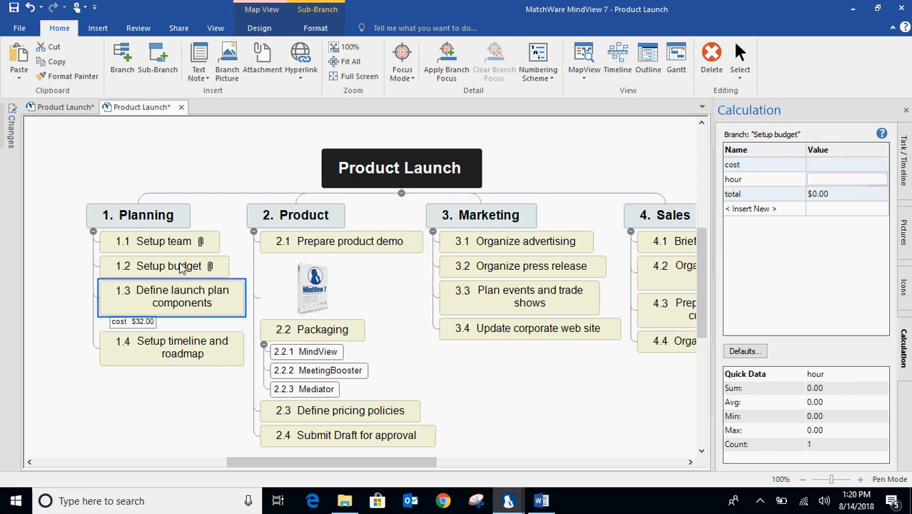
pyautogui.click(819, 165)
pyautogui.write('55')
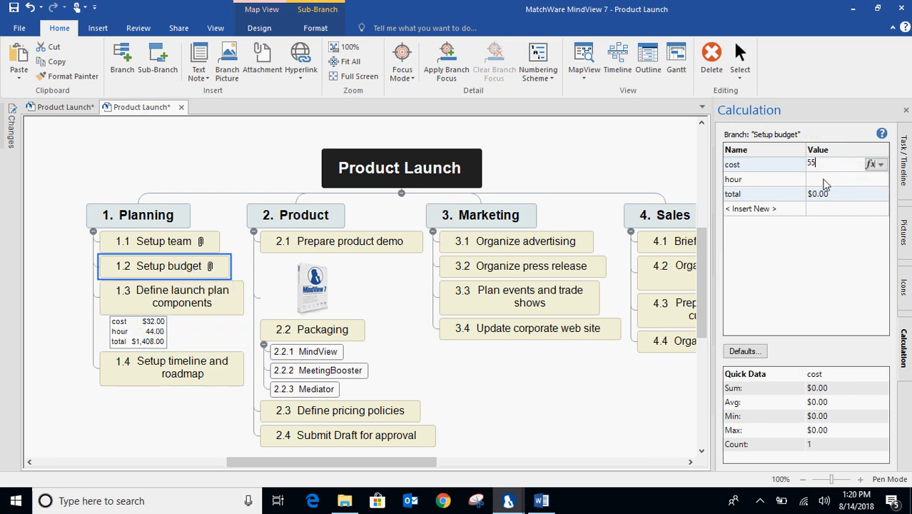
pyautogui.click(819, 179)
pyautogui.write('66')
# Enter a cost of 22 and an hour value of 44 for the Prepare product demo branch.
pyautogui.click(404, 243)
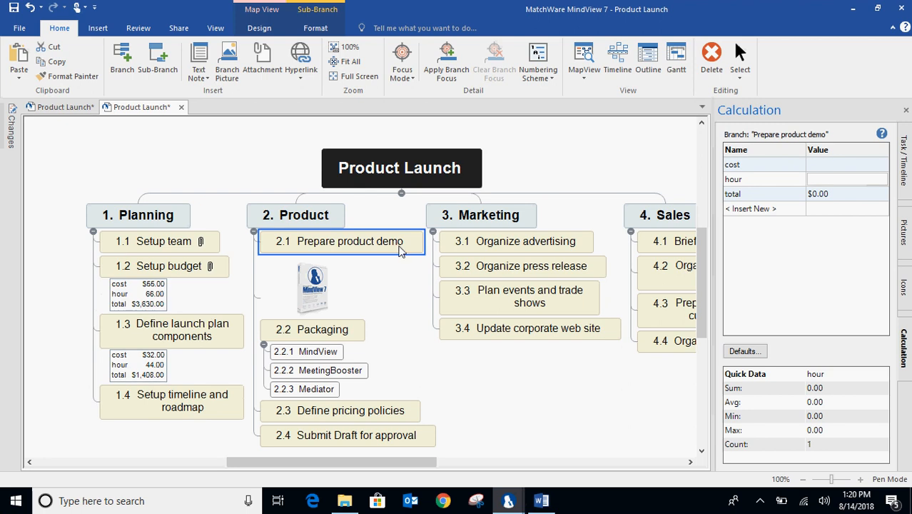
pyautogui.click(847, 165)
pyautogui.write('22')
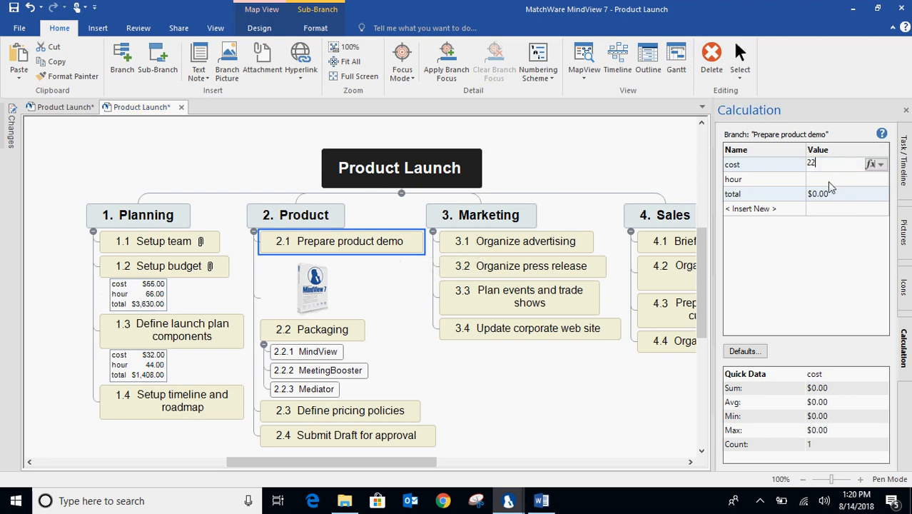
pyautogui.click(827, 180)
pyautogui.write('44')
pyautogui.click(243, 180)
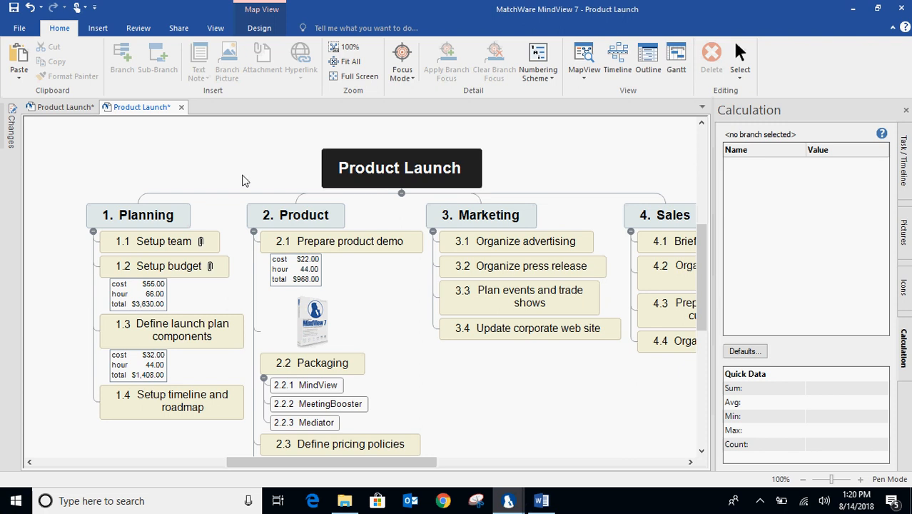
# Set total to the SUM of sub-branches for Planning, Product, Marketing, Sales and the Product Launch root, and close the calculation settings.
pyautogui.click(151, 218)
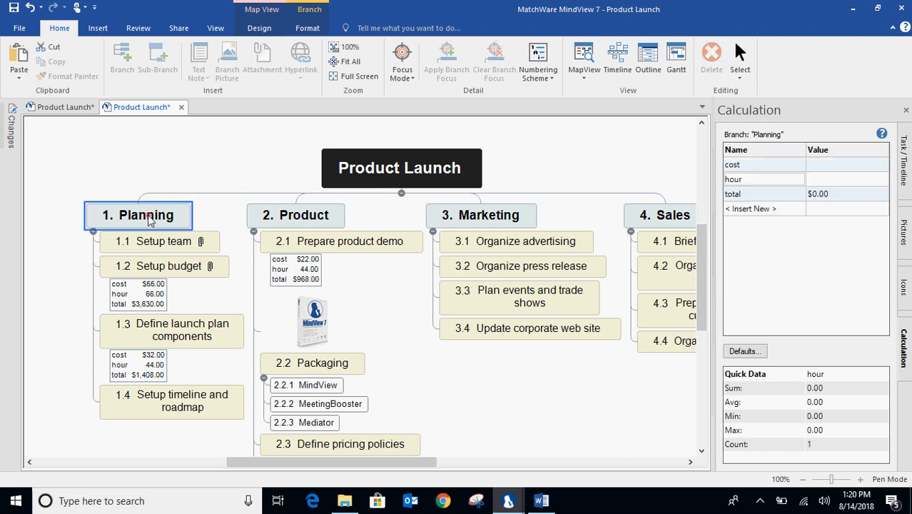
pyautogui.keyDown('ctrl'); pyautogui.click(327, 219); pyautogui.keyUp('ctrl')
pyautogui.keyDown('ctrl'); pyautogui.click(488, 216); pyautogui.keyUp('ctrl')
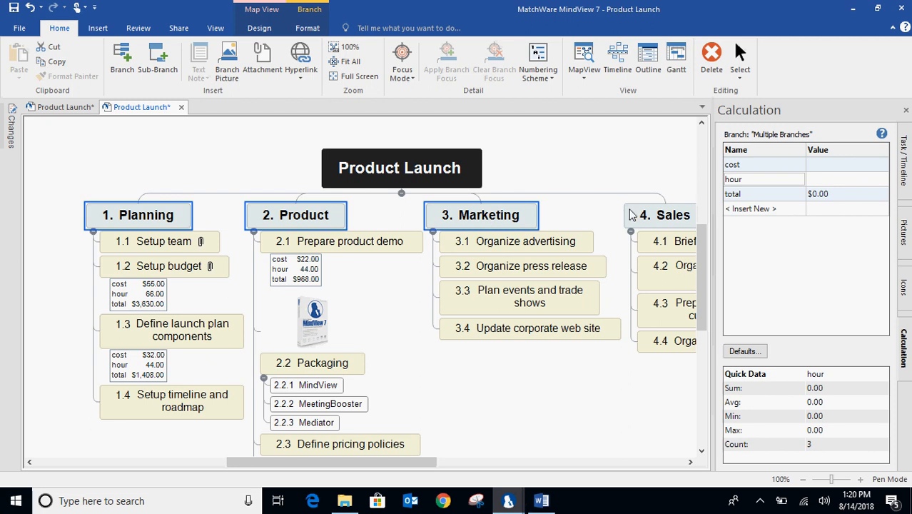
pyautogui.keyDown('ctrl'); pyautogui.click(633, 216); pyautogui.keyUp('ctrl')
pyautogui.keyDown('ctrl'); pyautogui.click(421, 164); pyautogui.keyUp('ctrl')
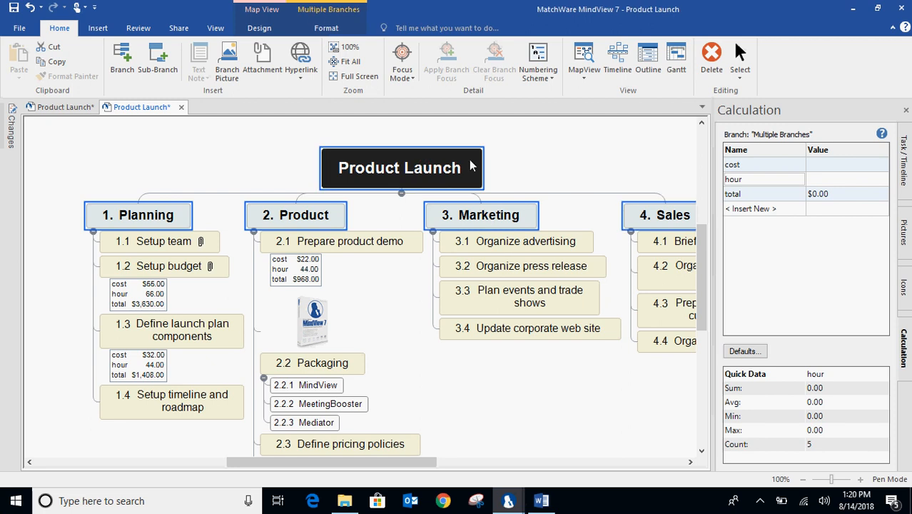
pyautogui.click(882, 195)
pyautogui.click(883, 194)
pyautogui.moveTo(828, 307)
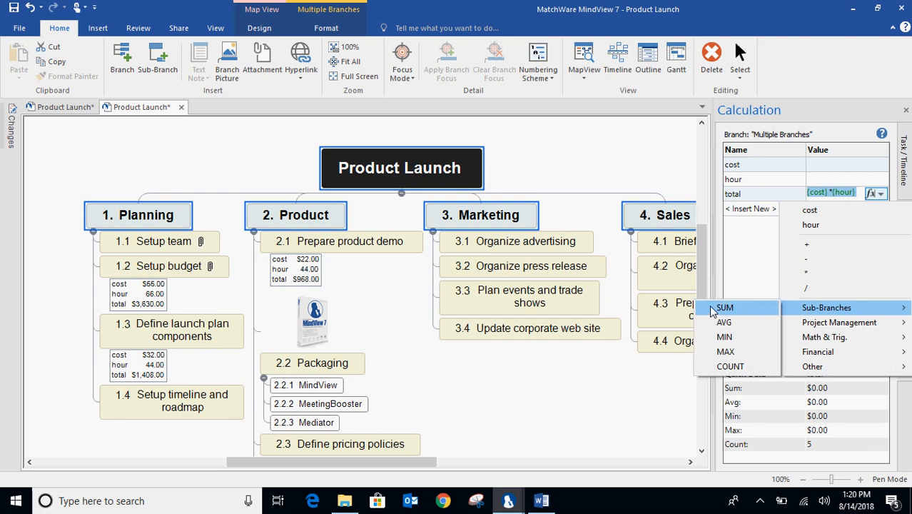
pyautogui.click(722, 308)
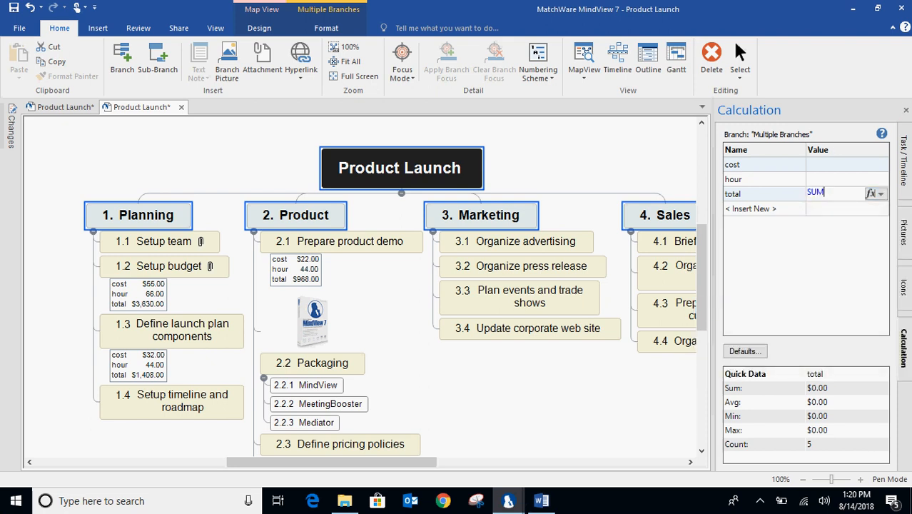
pyautogui.click(905, 109)
pyautogui.click(601, 169)
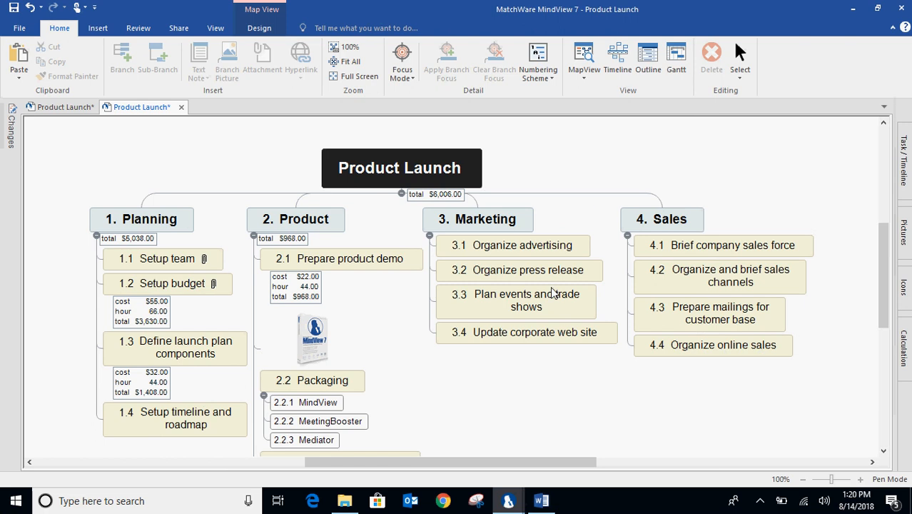
# Display the Task / Timeline settings and hide the cost, hour and total values on the map.
pyautogui.scroll(-1, 571, 307)
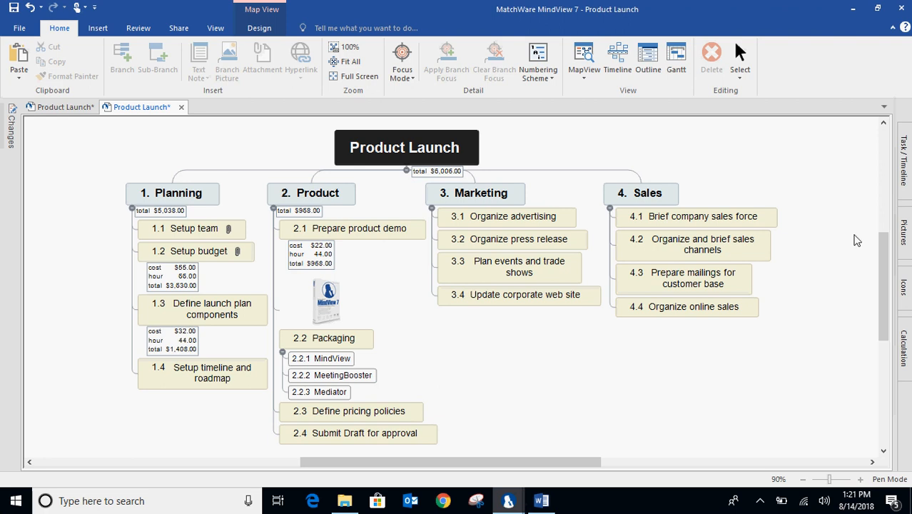
pyautogui.click(904, 165)
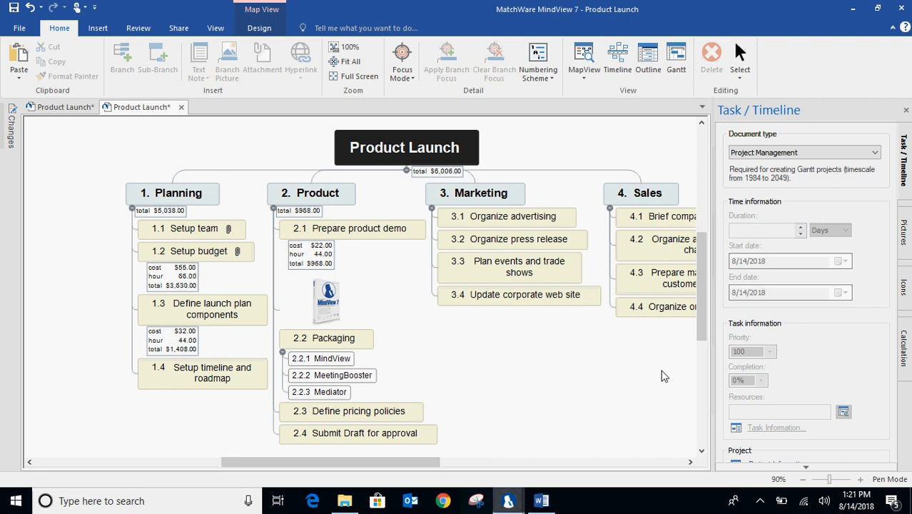
pyautogui.click(257, 28)
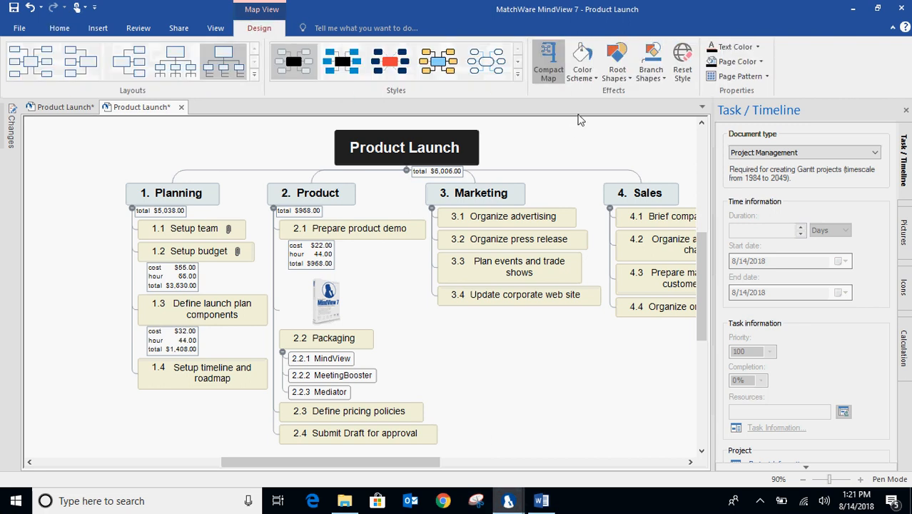
pyautogui.click(207, 32)
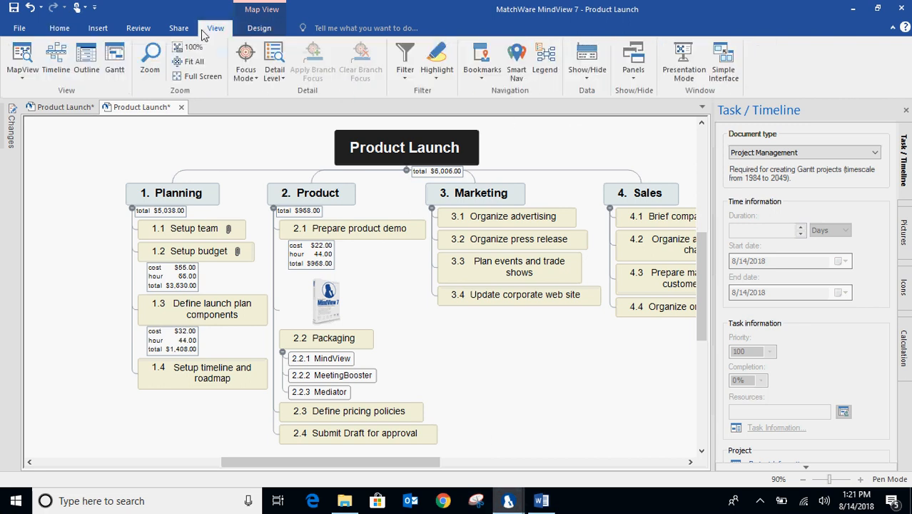
pyautogui.click(587, 70)
pyautogui.click(583, 231)
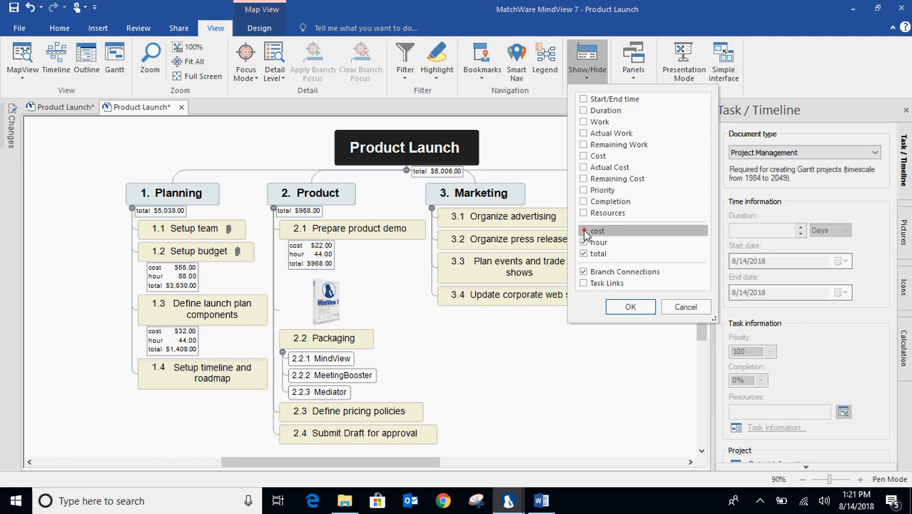
pyautogui.click(584, 243)
pyautogui.click(584, 254)
pyautogui.click(632, 309)
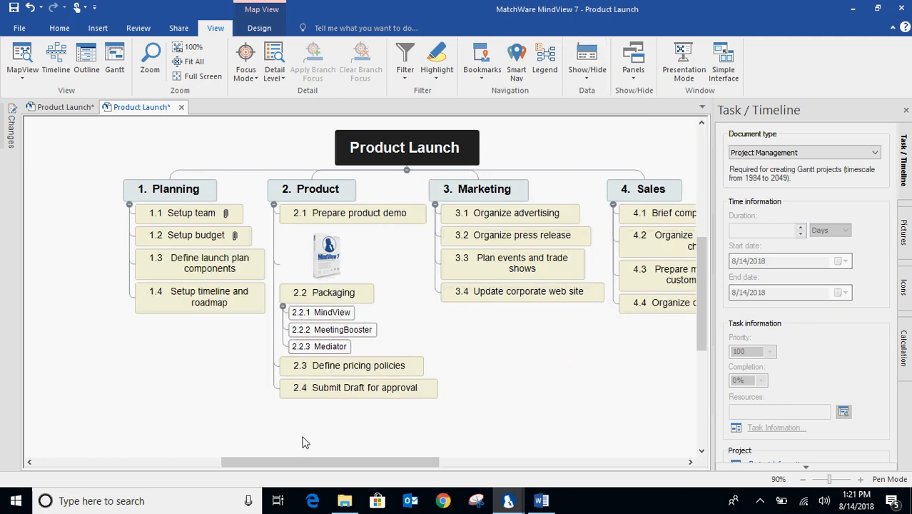
# Examine the task and timeline information of the Planning branch and its four sub-branches.
pyautogui.moveTo(329, 460); pyautogui.dragTo(283, 460)
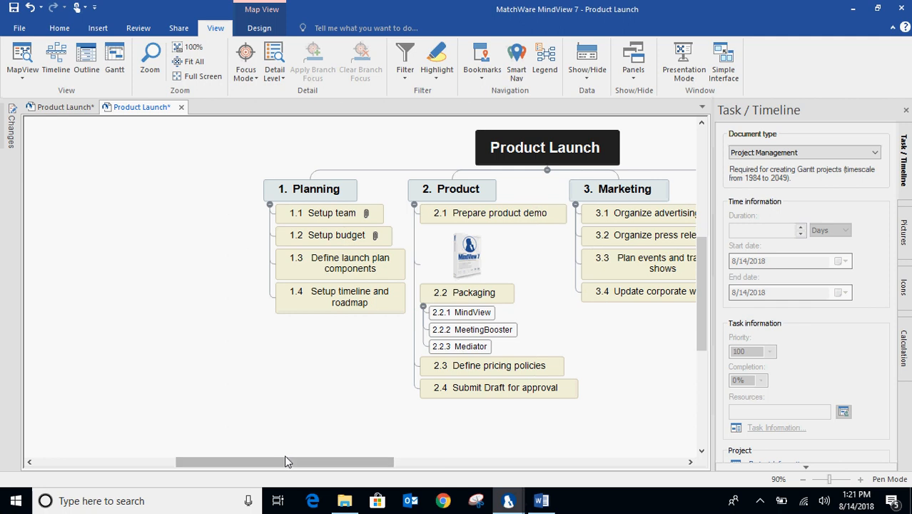
pyautogui.press('F3')
pyautogui.moveTo(373, 463); pyautogui.dragTo(275, 461)
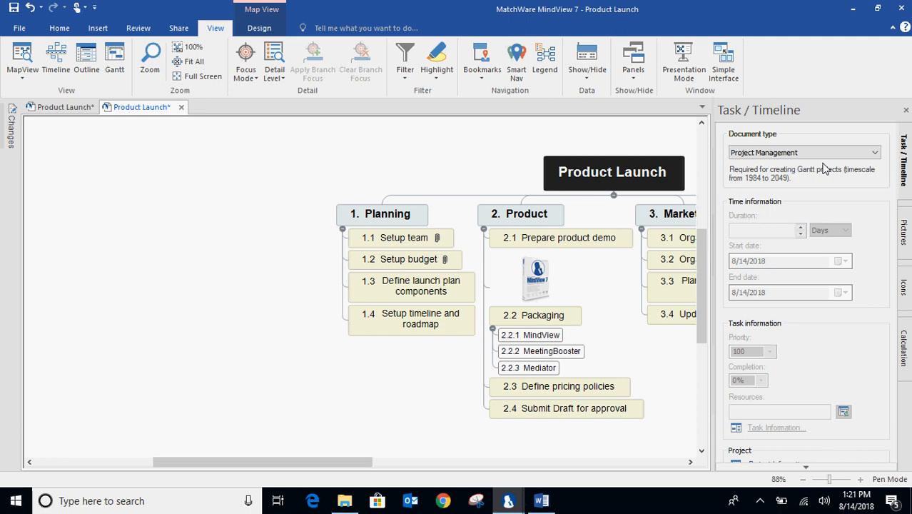
pyautogui.click(412, 218)
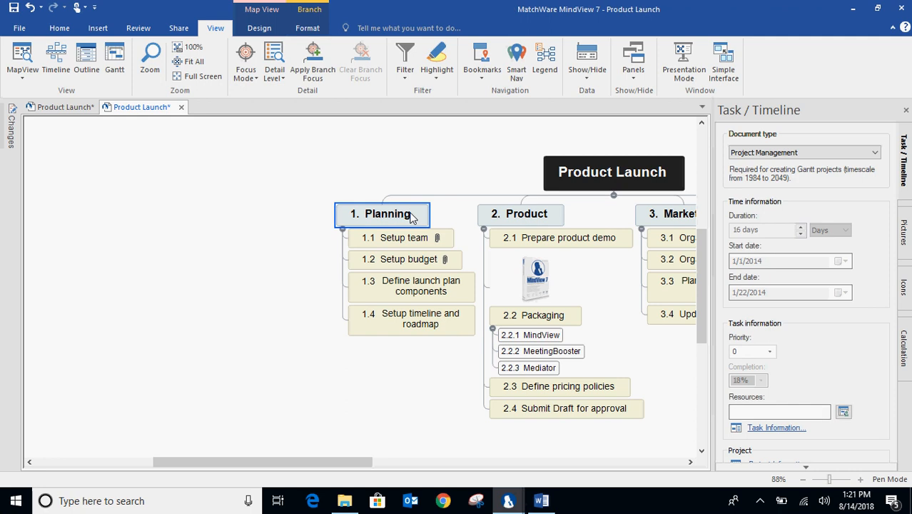
pyautogui.moveTo(470, 366); pyautogui.dragTo(385, 307)
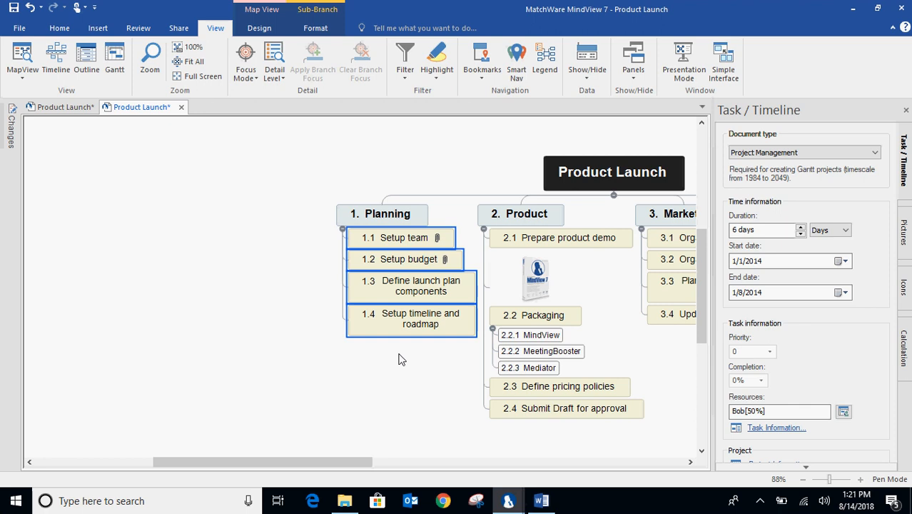
pyautogui.click(396, 215)
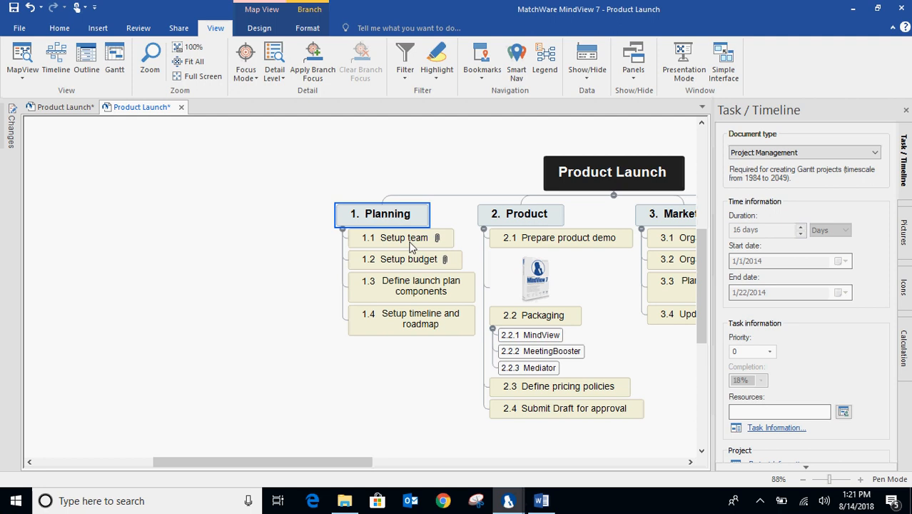
# Set the duration of the Setup budget task to 5 days.
pyautogui.click(408, 264)
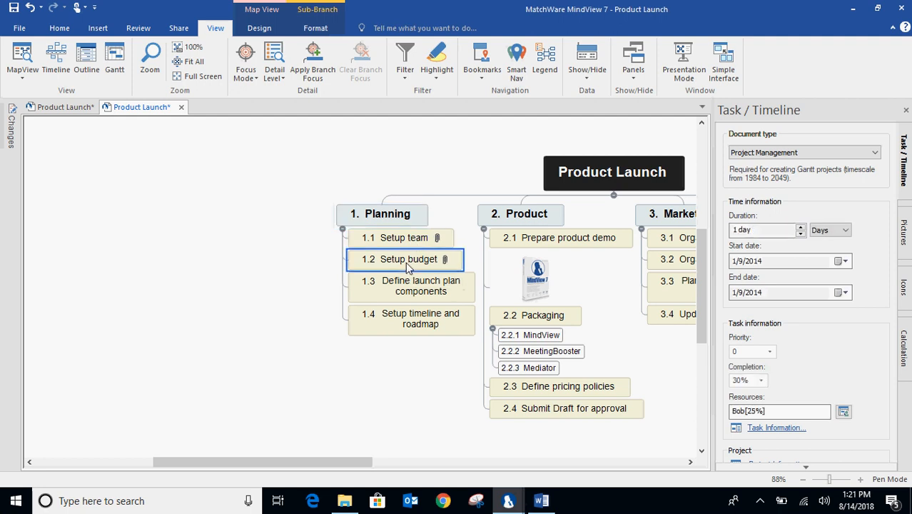
pyautogui.click(799, 226)
pyautogui.click(799, 226)
pyautogui.click(799, 225)
pyautogui.click(799, 225)
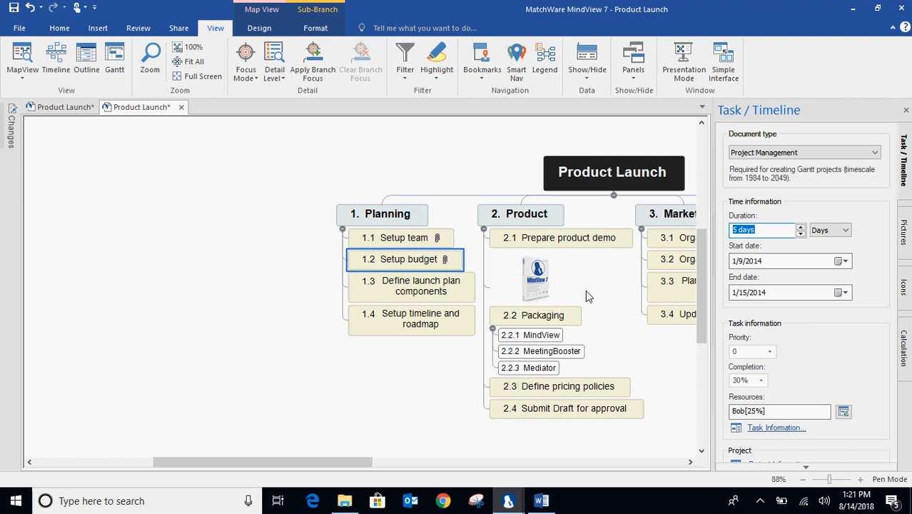
# Set the duration of the Define launch plan components task to 5 days and close the Task / Timeline settings.
pyautogui.click(452, 288)
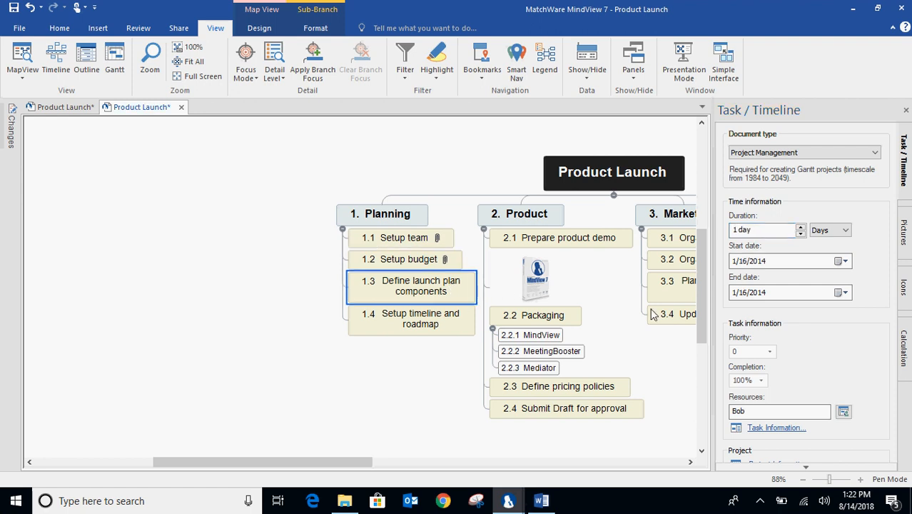
pyautogui.click(800, 227)
pyautogui.click(800, 228)
pyautogui.click(800, 229)
pyautogui.click(800, 228)
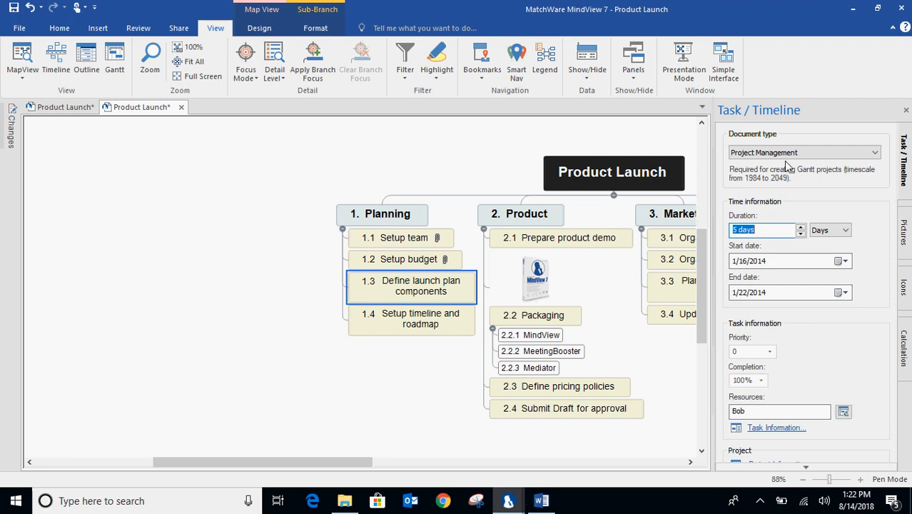
pyautogui.click(906, 113)
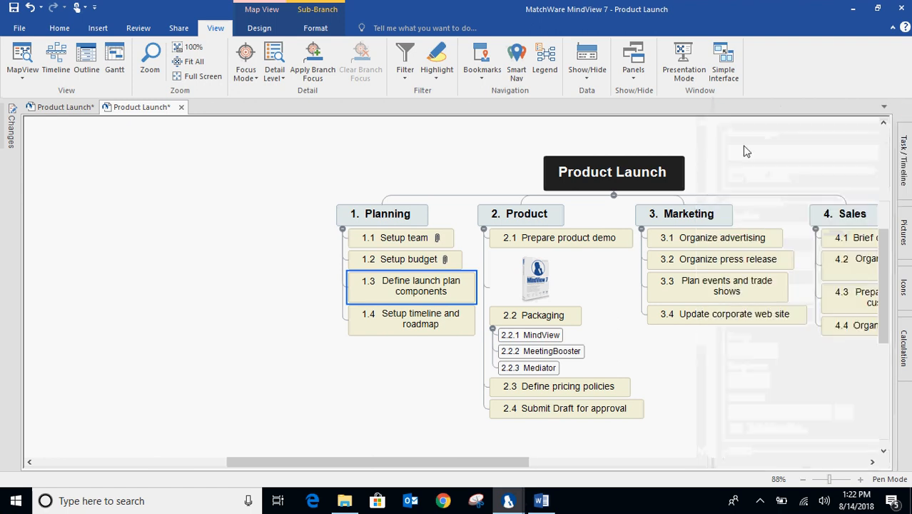
# Display the Product Launch map as a Gantt chart.
pyautogui.click(343, 408)
pyautogui.doubleClick(359, 409)
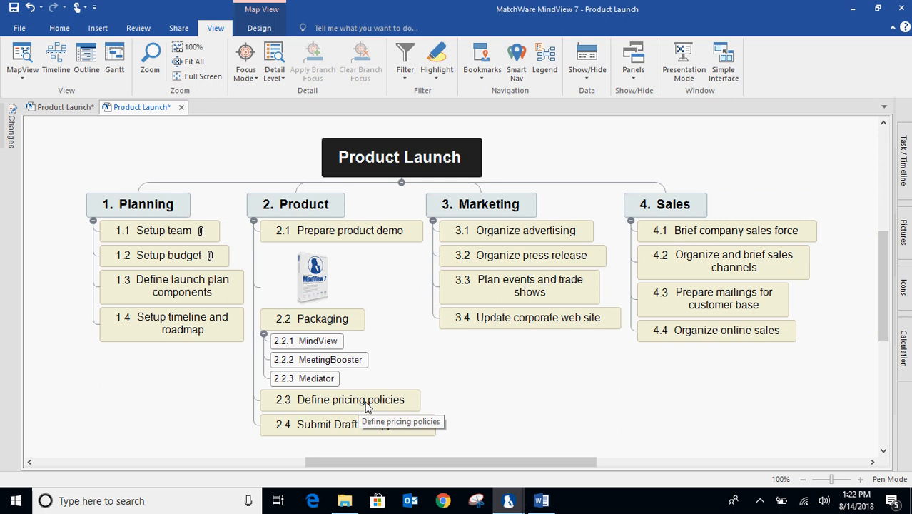
pyautogui.rightClick(509, 142)
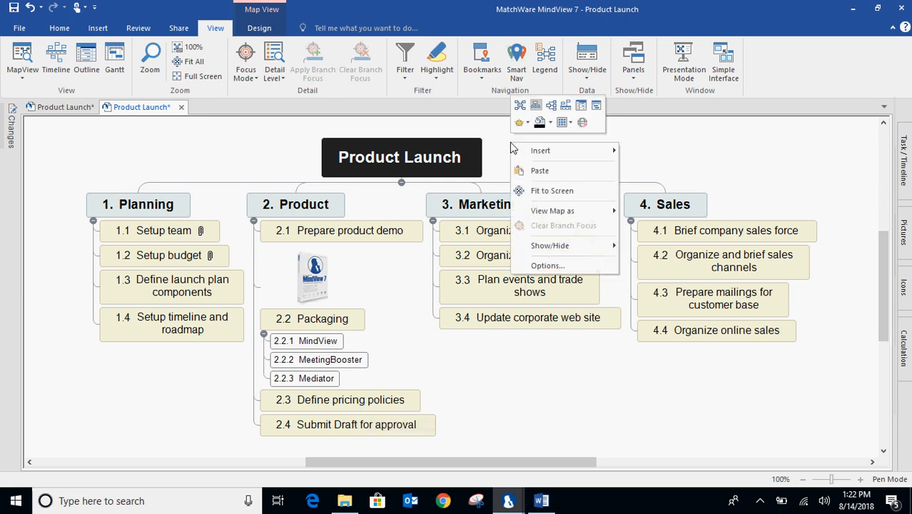
pyautogui.moveTo(583, 210)
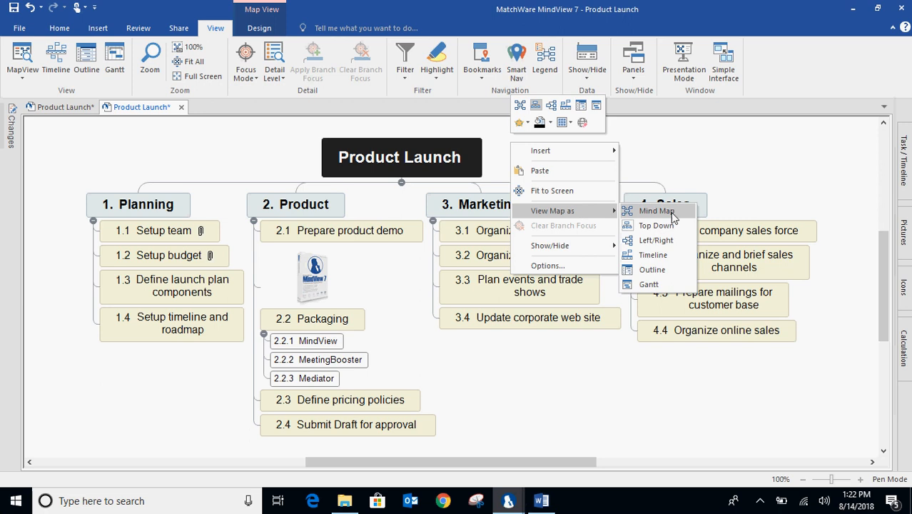
pyautogui.click(674, 289)
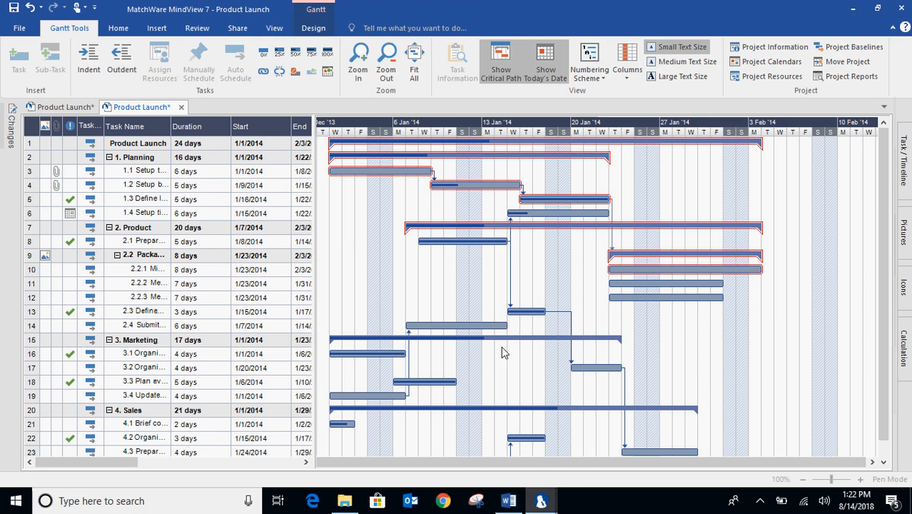
# Move the Setup team task to start on 1/8/2014 and link the Packaging tasks MindView, MeetingBooster and Mediator in sequence.
pyautogui.moveTo(383, 172); pyautogui.dragTo(475, 172)
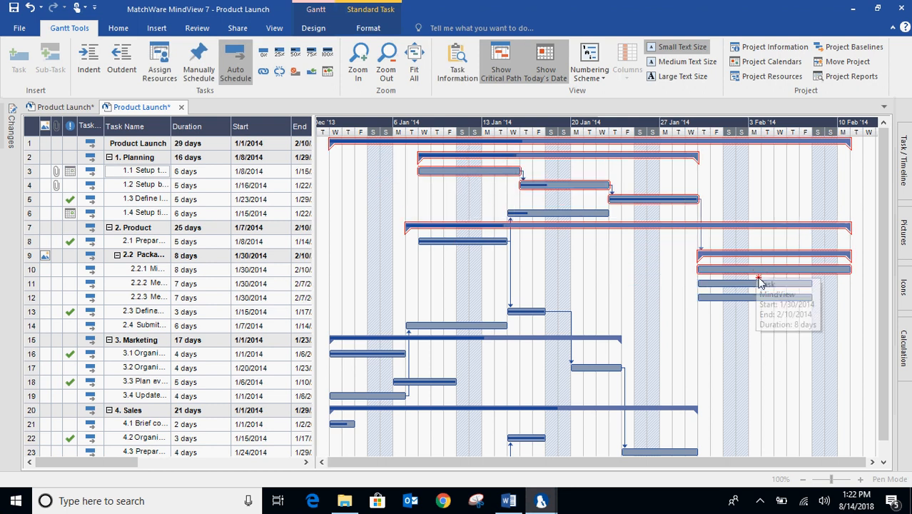
pyautogui.moveTo(764, 270); pyautogui.dragTo(764, 284)
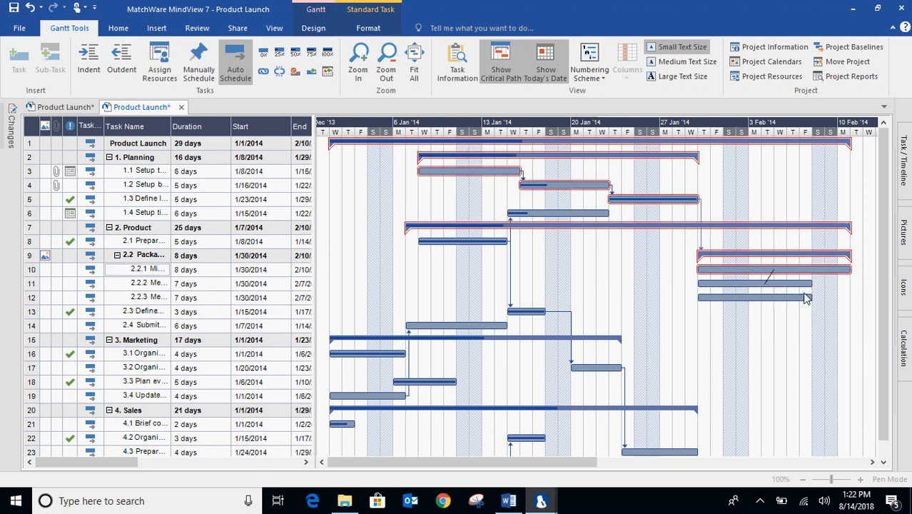
pyautogui.moveTo(870, 287); pyautogui.dragTo(726, 301)
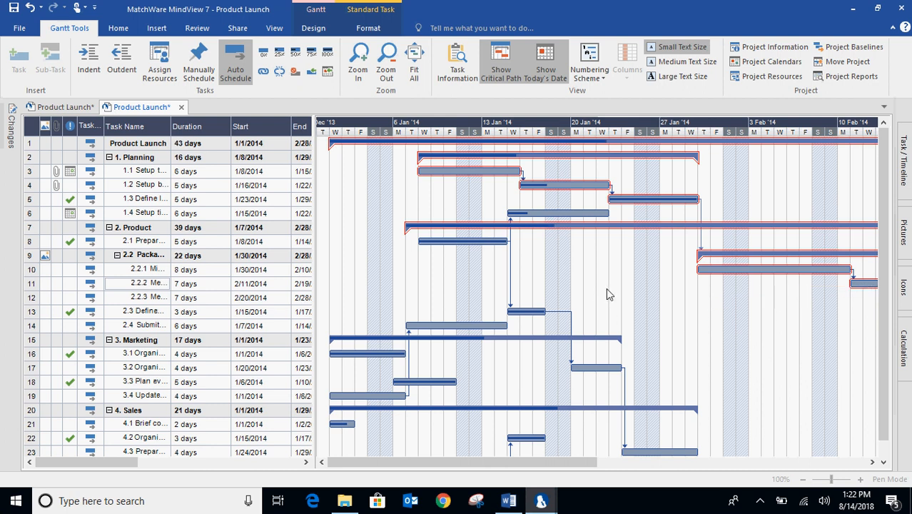
# Export the project to a Microsoft Project file named test in the OneDrive Documents folder.
pyautogui.click(28, 30)
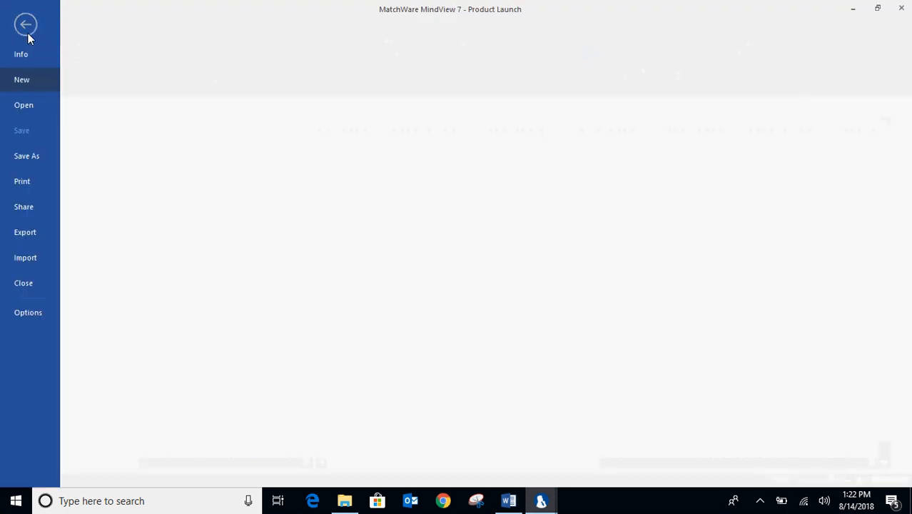
pyautogui.click(31, 233)
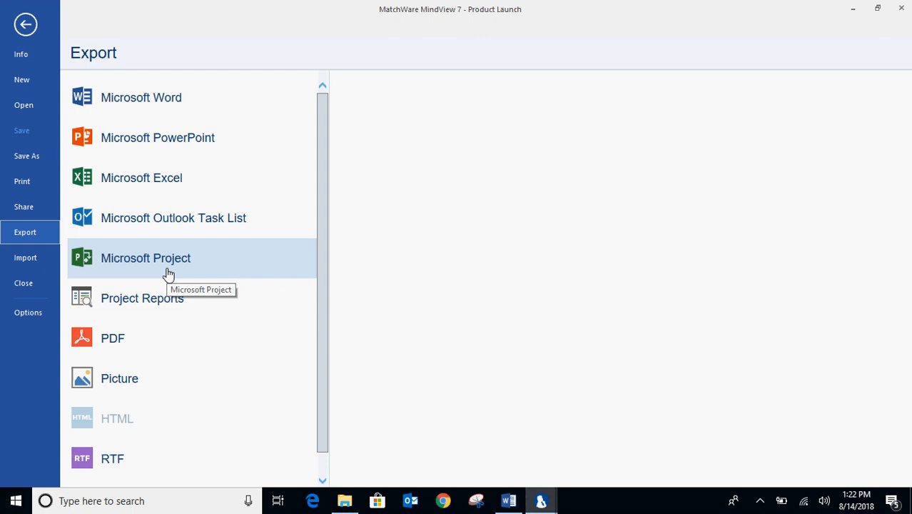
pyautogui.click(168, 274)
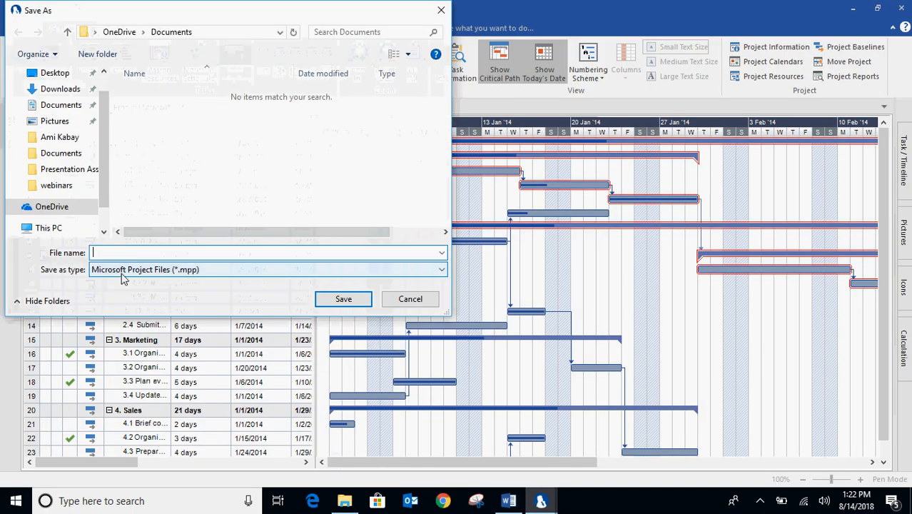
pyautogui.write('test')
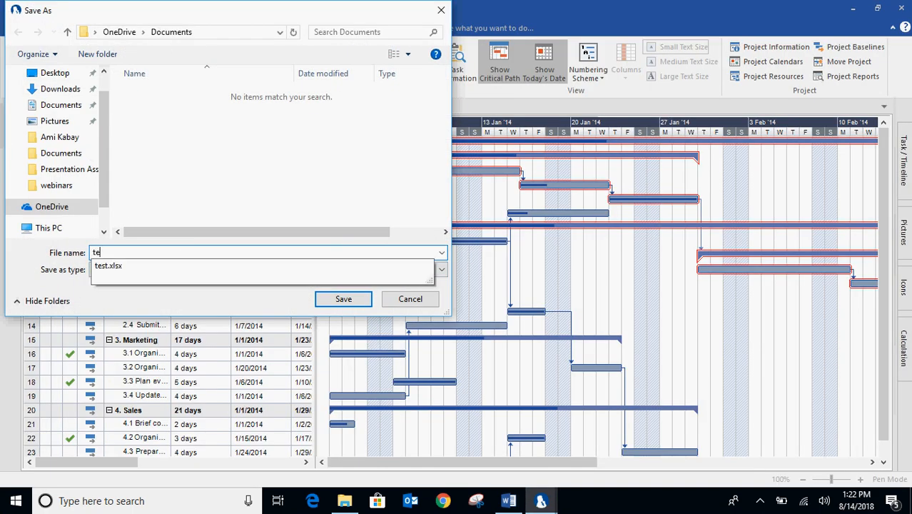
pyautogui.click(332, 300)
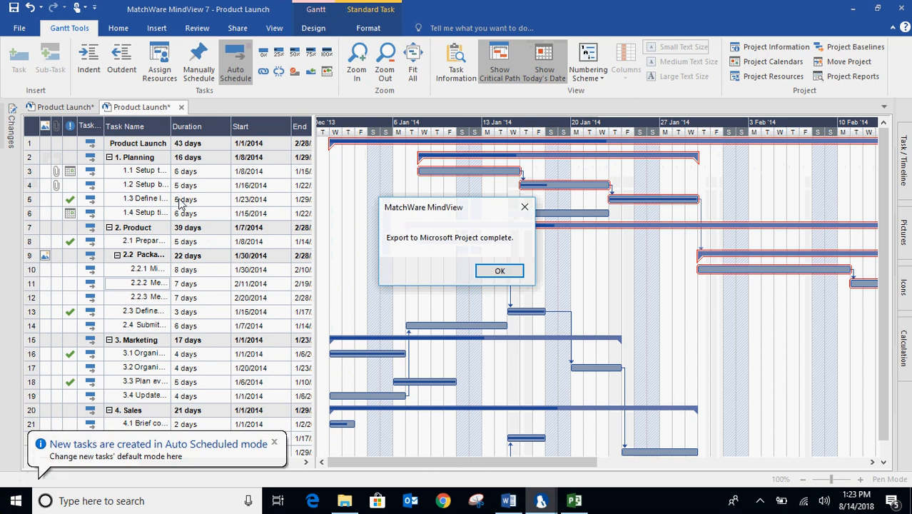
pyautogui.click(502, 272)
# Switch to Microsoft Project to review the exported Gantt chart around the Planning task, and return to MindView.
pyautogui.click(568, 504)
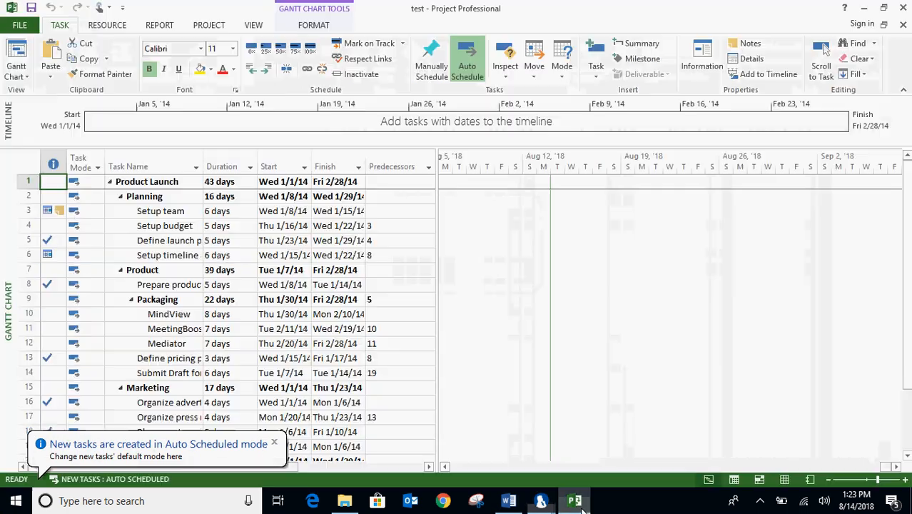
pyautogui.click(172, 196)
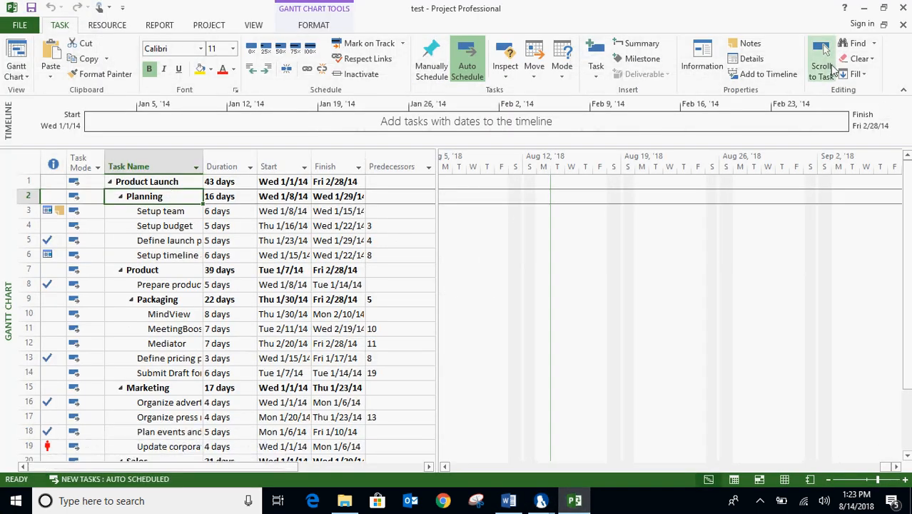
pyautogui.click(822, 62)
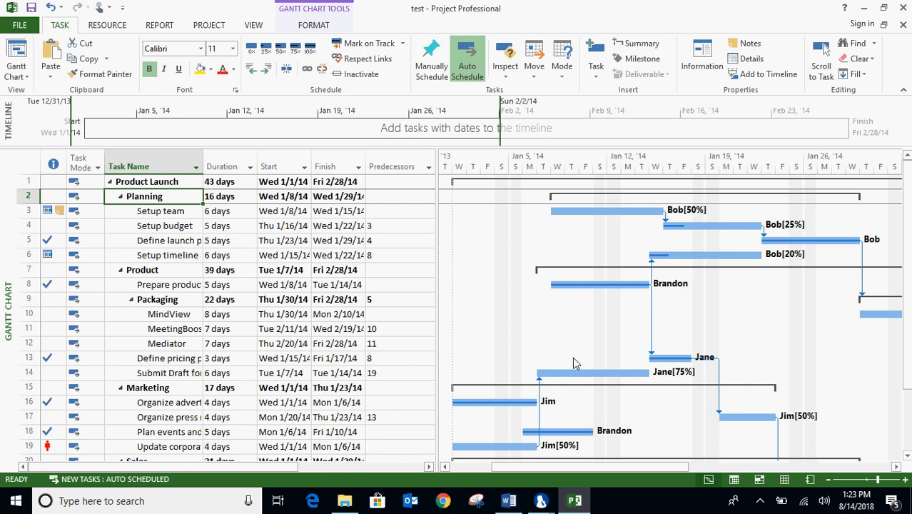
pyautogui.click(864, 7)
# Switch the project from the Gantt chart back to the Top Down map view.
pyautogui.rightClick(397, 246)
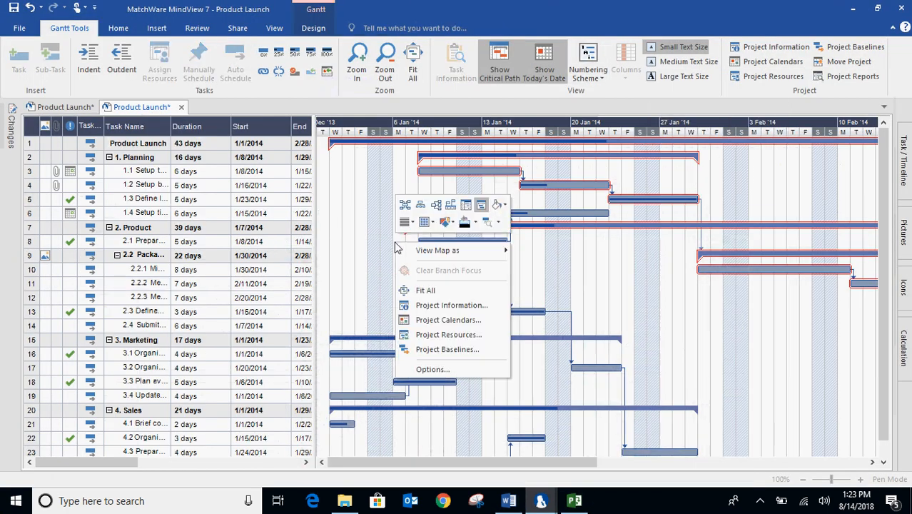
pyautogui.moveTo(471, 250)
pyautogui.click(549, 268)
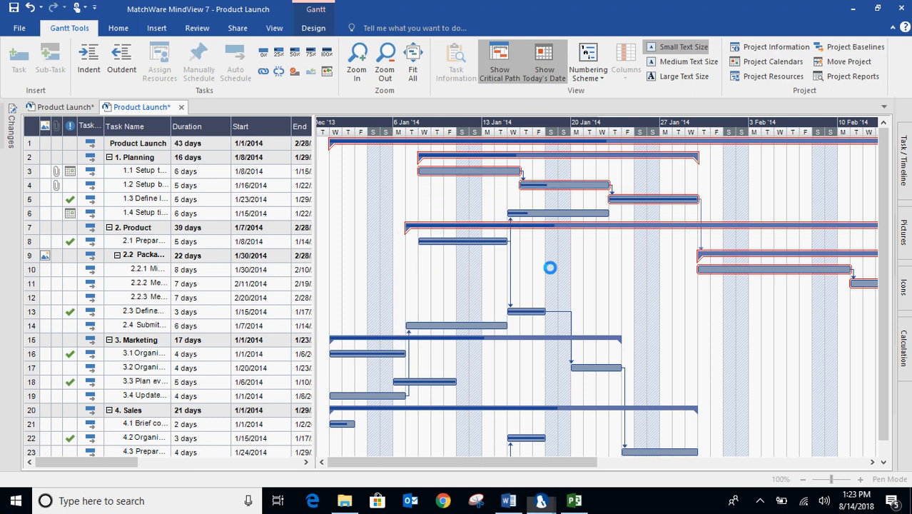